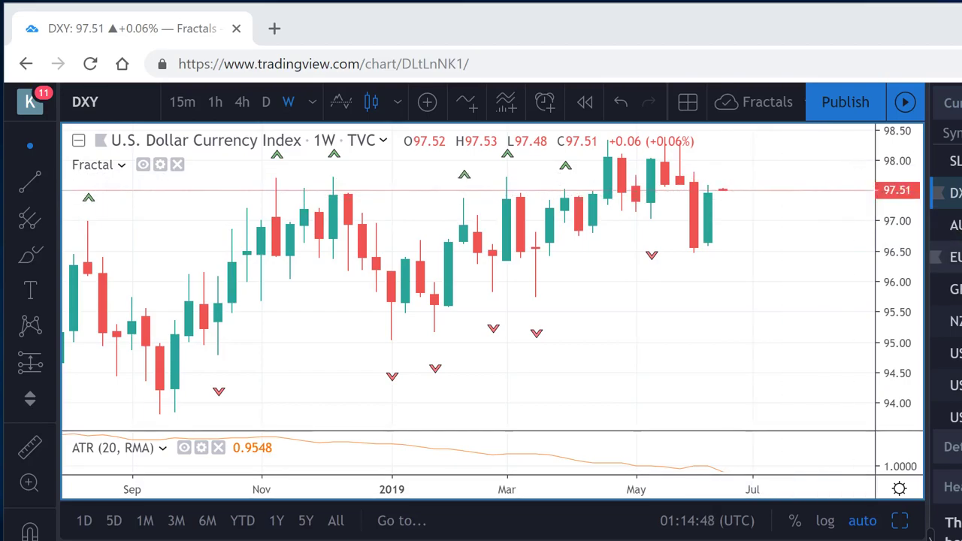
# Load weekly EURUSD from the watchlist, then scroll down and switch to EURNOK.
pyautogui.click(949, 256)
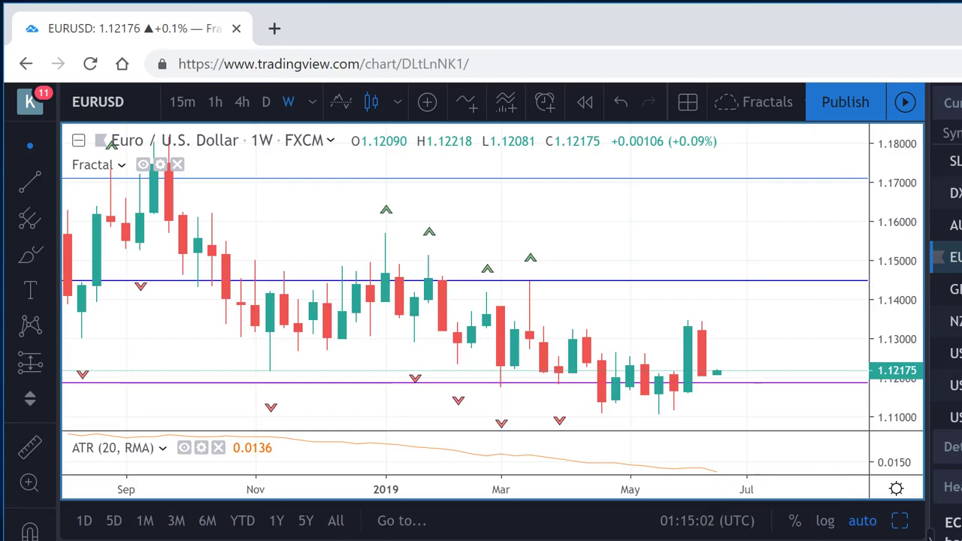
pyautogui.scroll(-2, 946, 300)
pyautogui.scroll(-4, 946, 300)
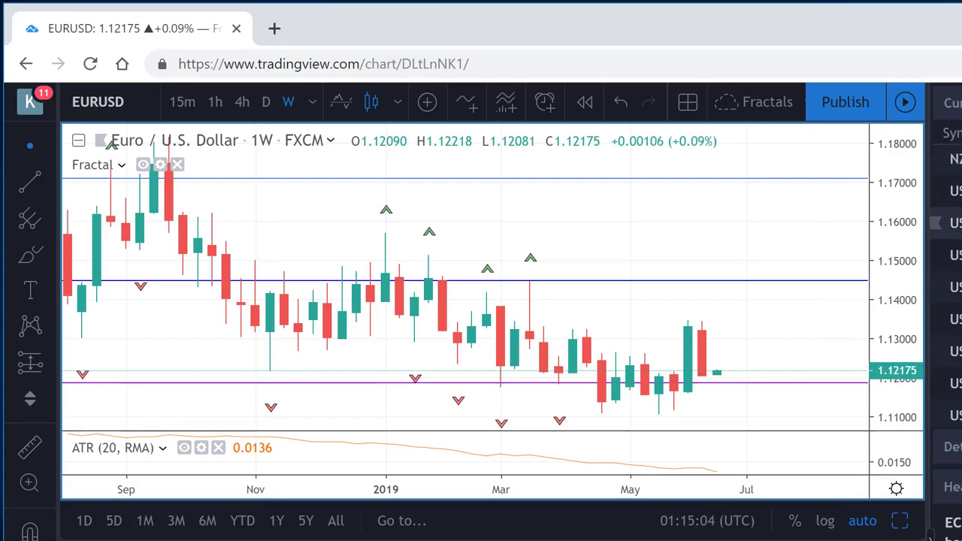
pyautogui.scroll(-2, 945, 300)
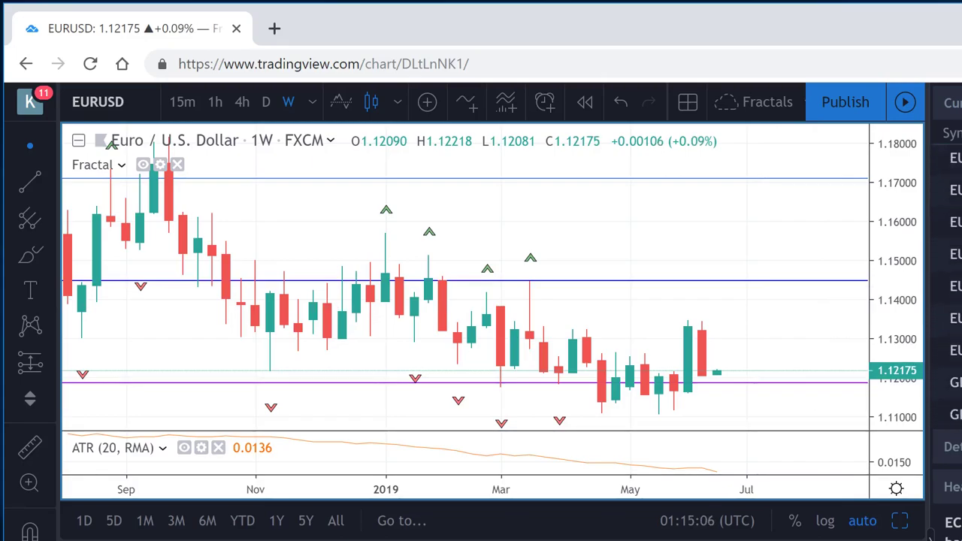
pyautogui.click(947, 284)
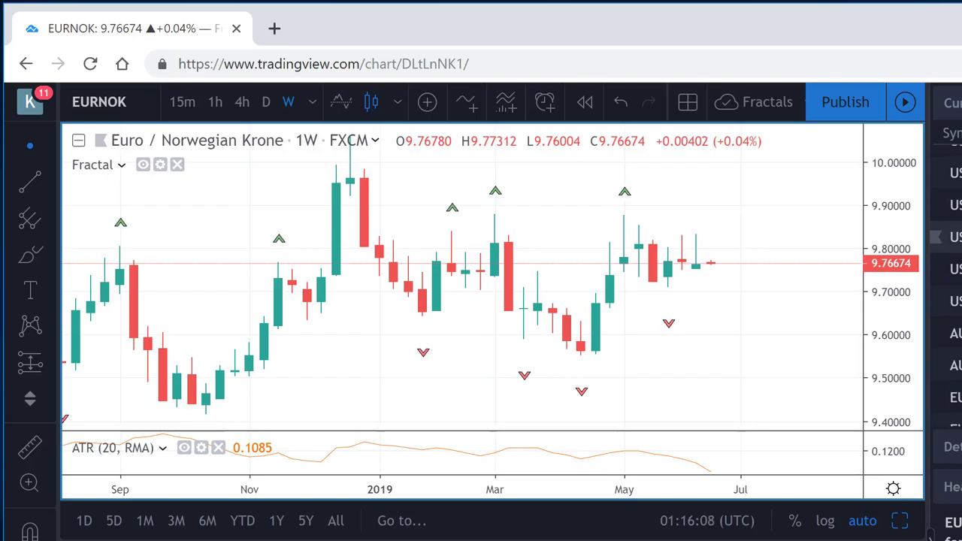
# Move up to USDCNH and compress its price scale, then load USDZAR and AUDJPY.
pyautogui.press('Up')
pyautogui.press('Up')
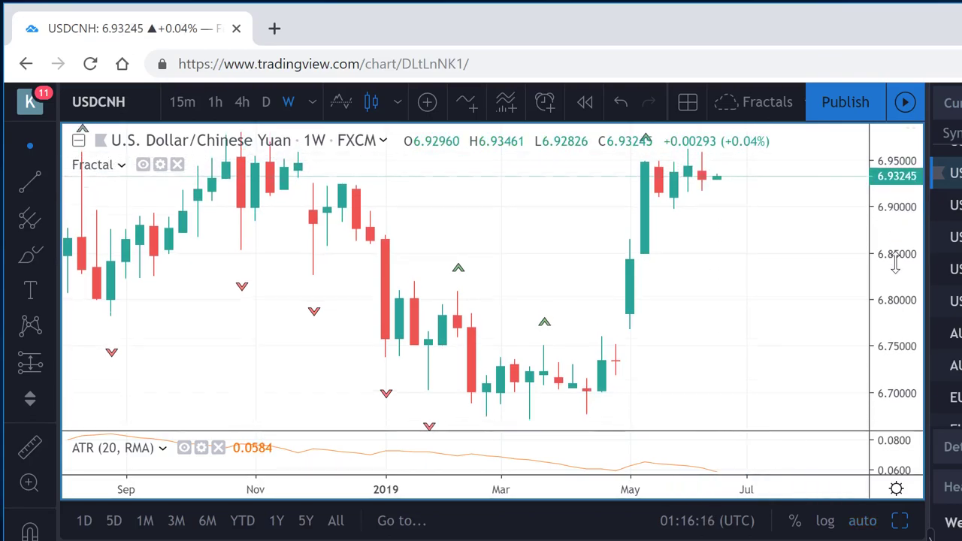
pyautogui.moveTo(896, 263); pyautogui.dragTo(896, 357)
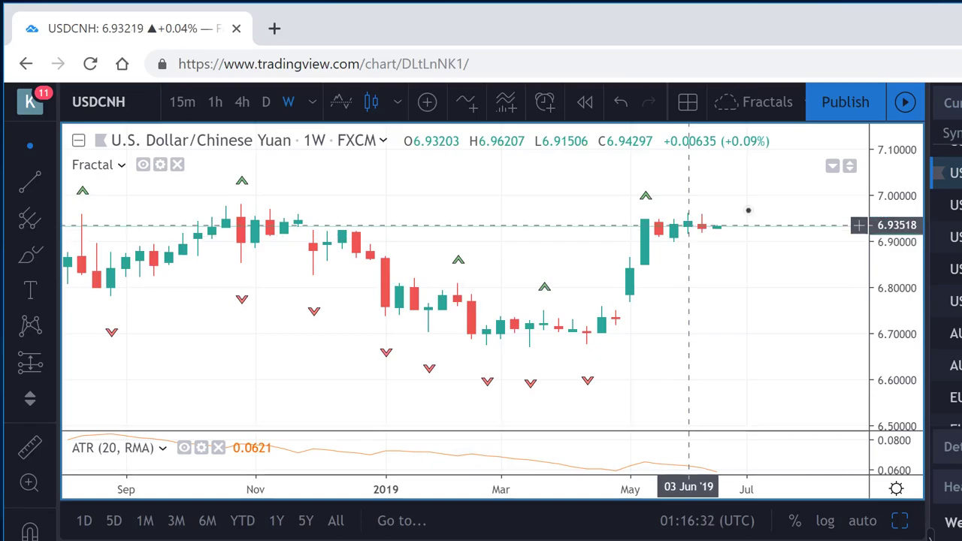
pyautogui.click(948, 301)
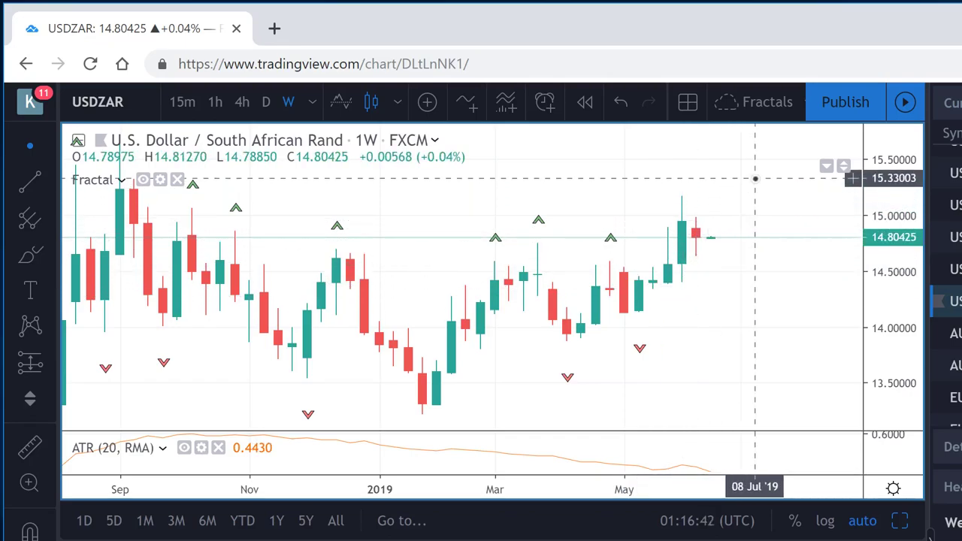
pyautogui.click(954, 334)
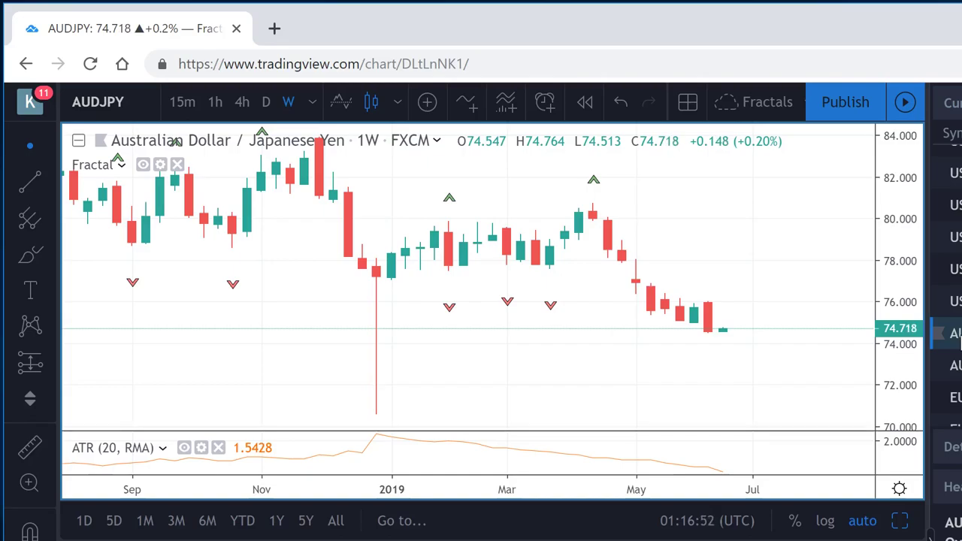
# Scroll the watchlist to load NZDJPY, then scroll further and step down to USDCHF.
pyautogui.scroll(-1, 947, 339)
pyautogui.scroll(-2, 959, 339)
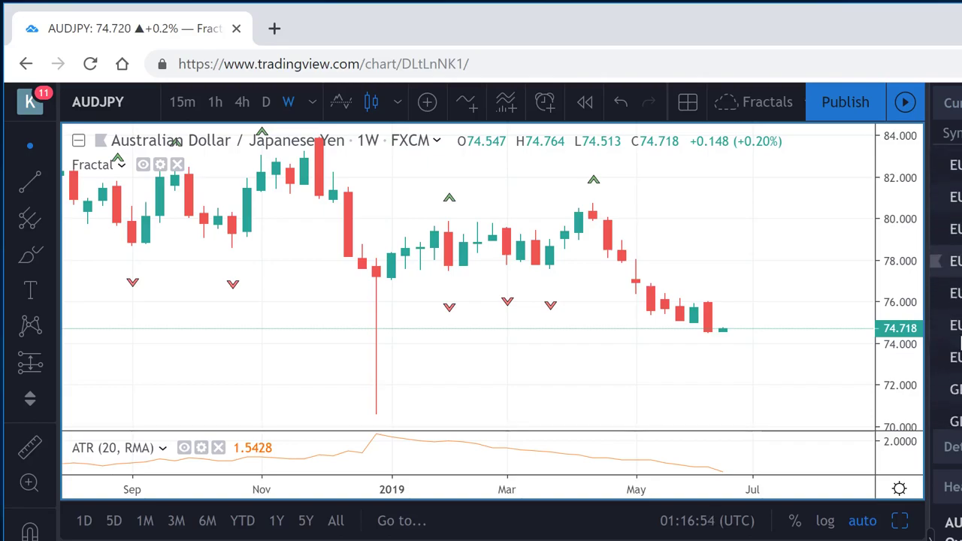
pyautogui.click(953, 390)
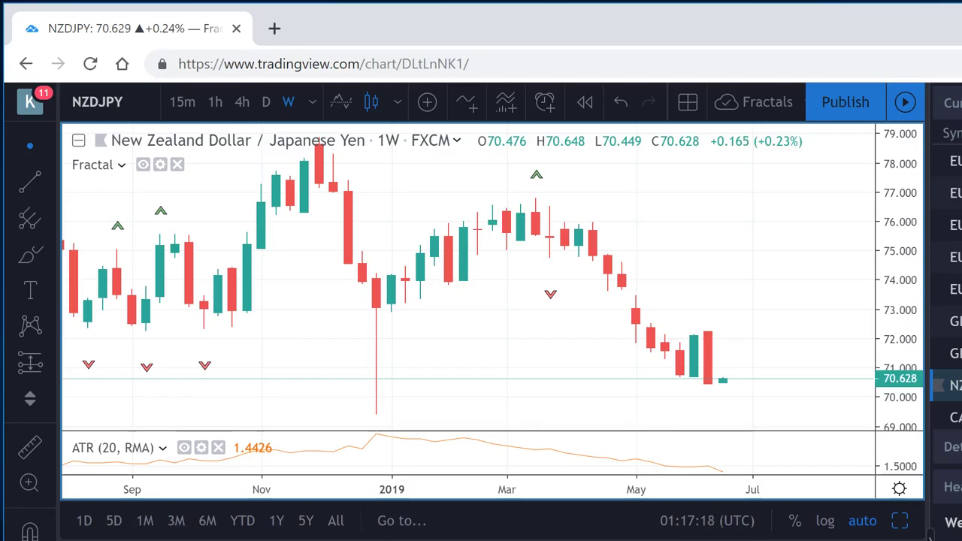
pyautogui.scroll(-3, 945, 338)
pyautogui.scroll(-5, 946, 338)
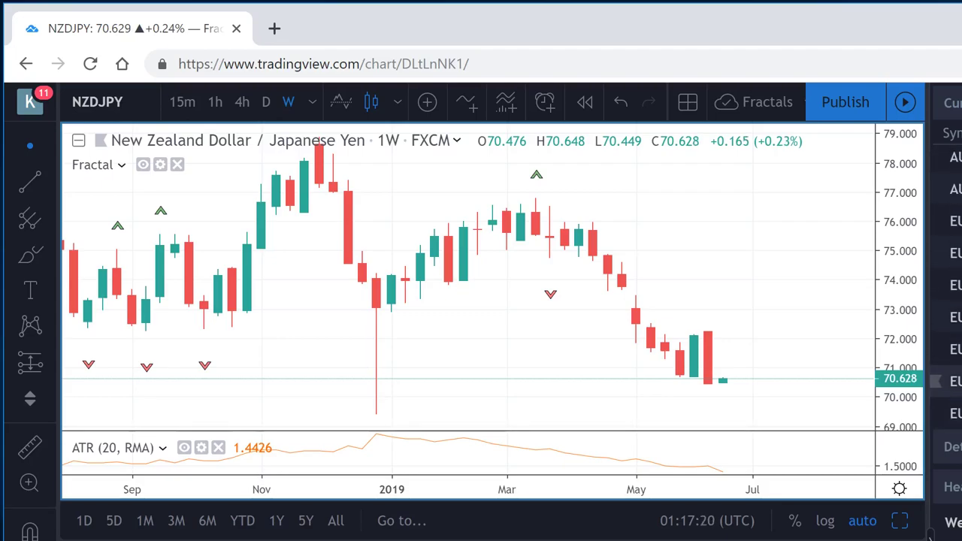
pyautogui.scroll(-3, 929, 532)
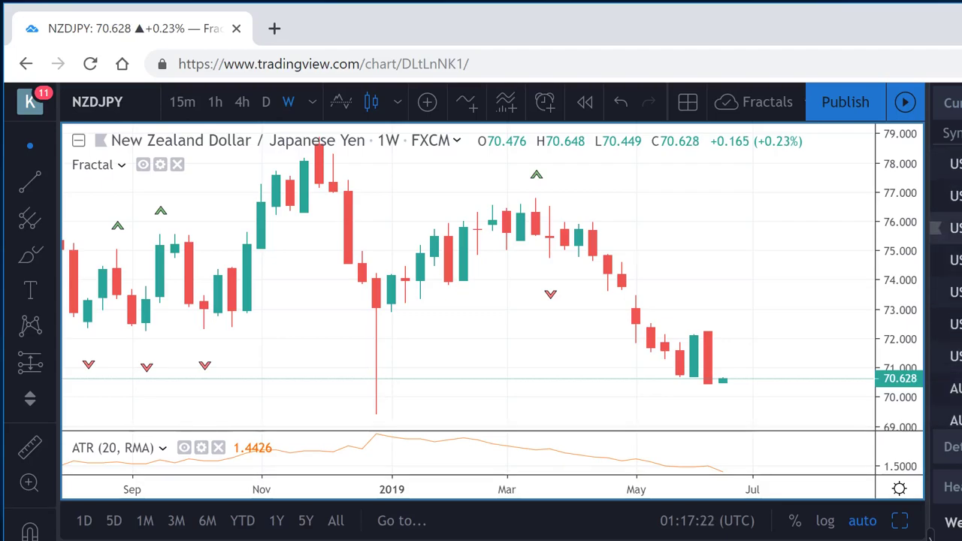
pyautogui.press('Down')
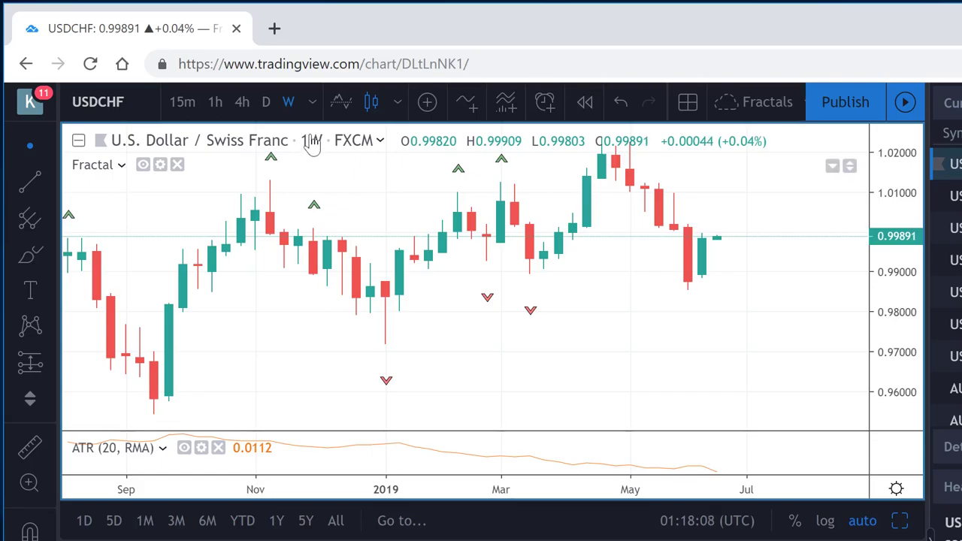
# Put USDCHF on daily candles, load EURAUD via the symbol box, then pan and squeeze its price scale.
pyautogui.click(263, 106)
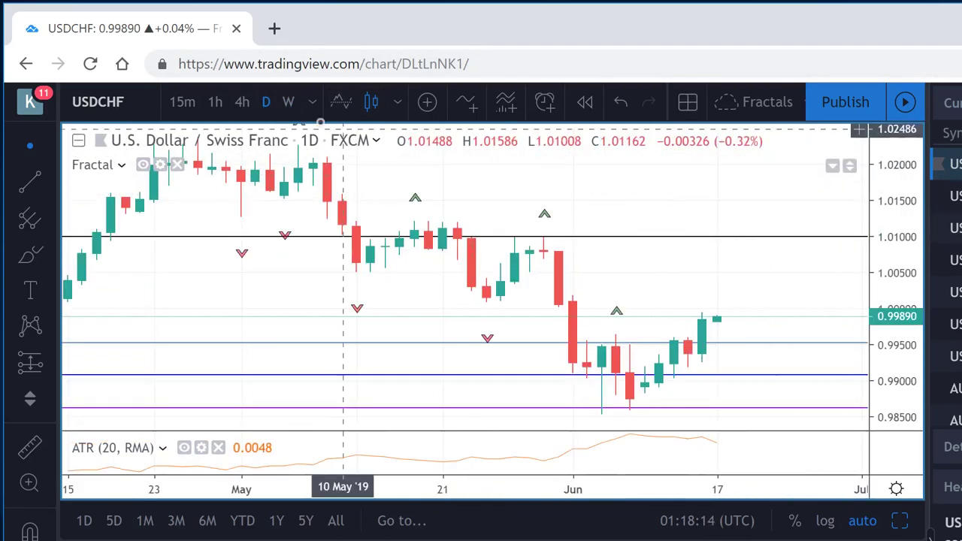
pyautogui.click(98, 101)
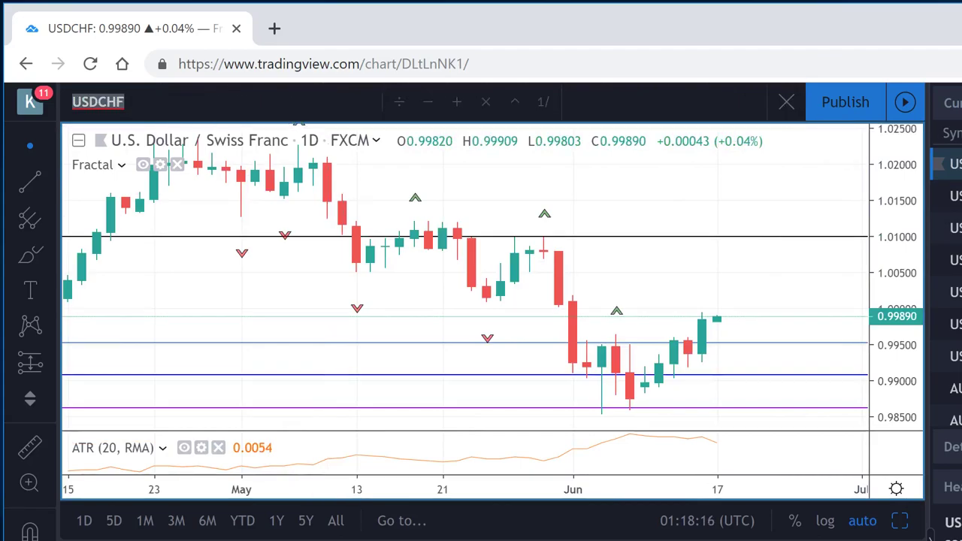
pyautogui.write('EURAUD')
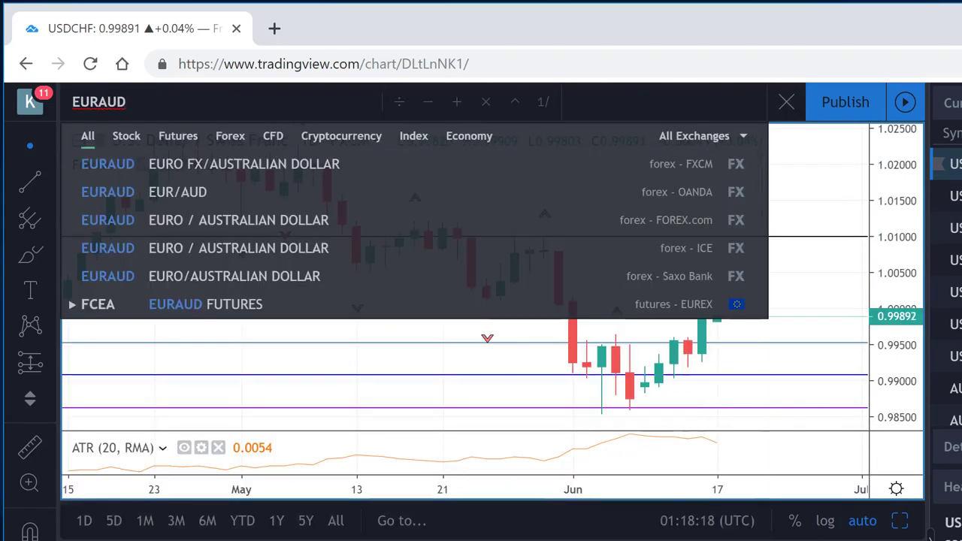
pyautogui.press('Return')
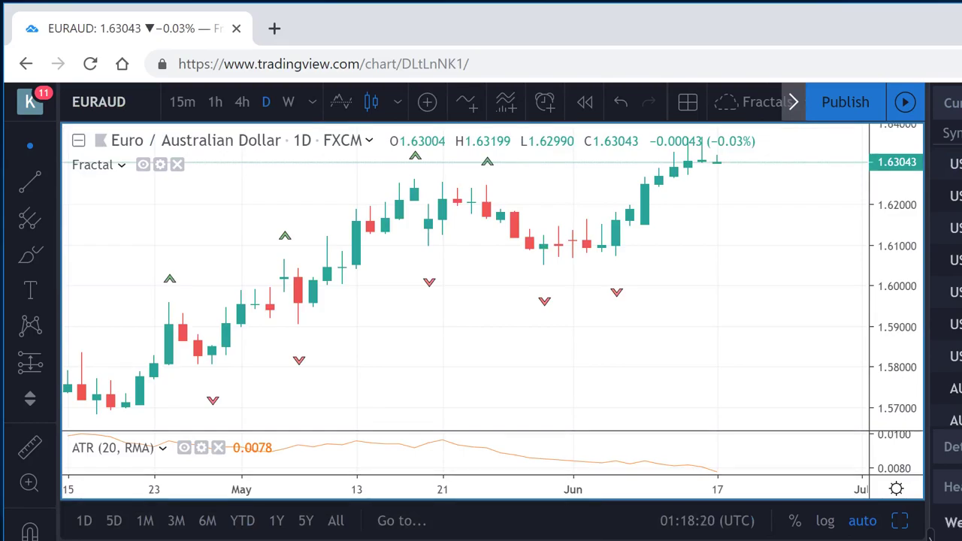
pyautogui.moveTo(779, 230); pyautogui.dragTo(760, 302)
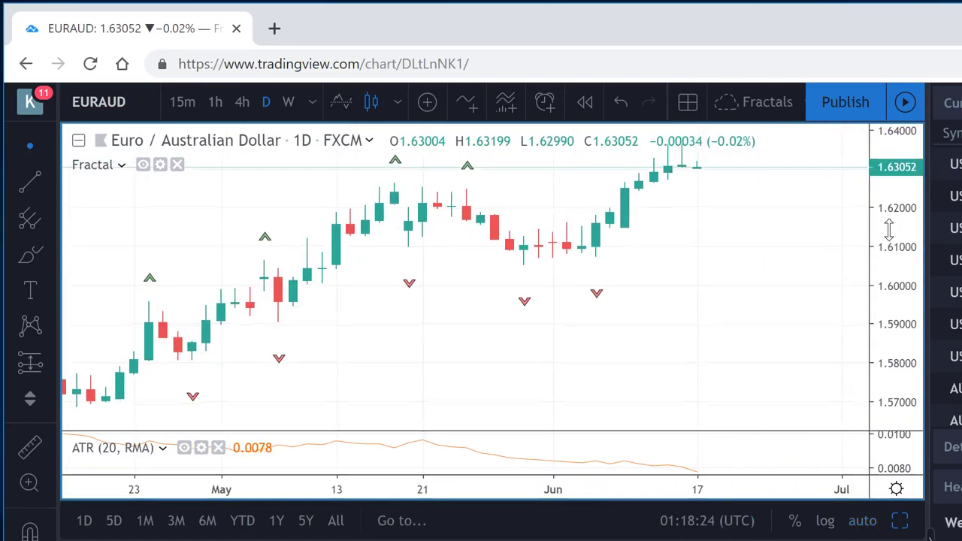
pyautogui.moveTo(888, 230); pyautogui.dragTo(883, 263)
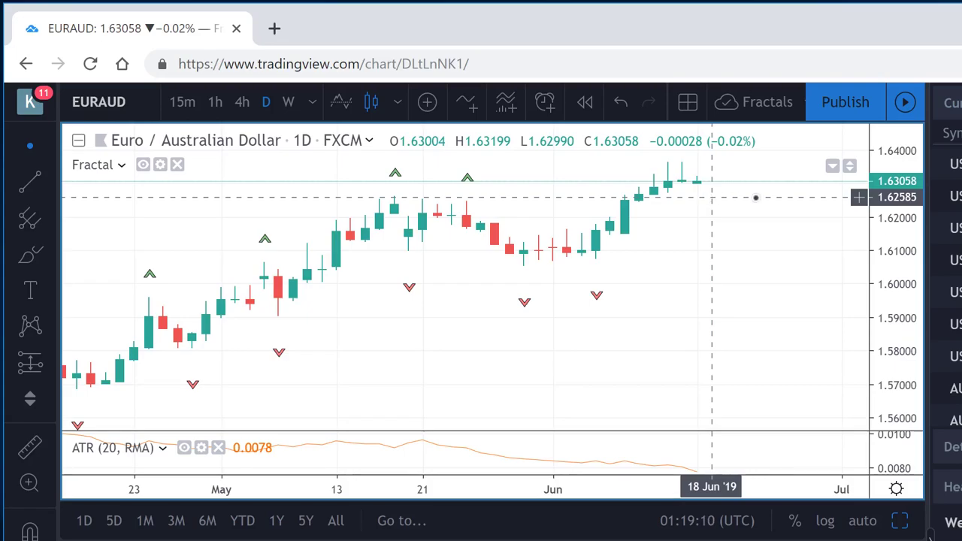
# Load EURGBP from the watchlist and compress its price scale vertically.
pyautogui.scroll(3, 946, 300)
pyautogui.scroll(-2, 945, 301)
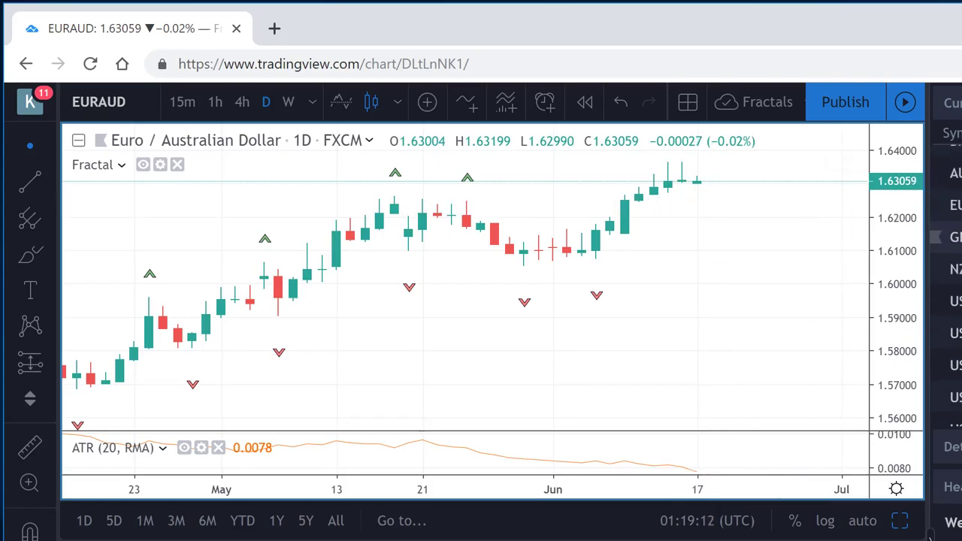
pyautogui.scroll(-5, 945, 300)
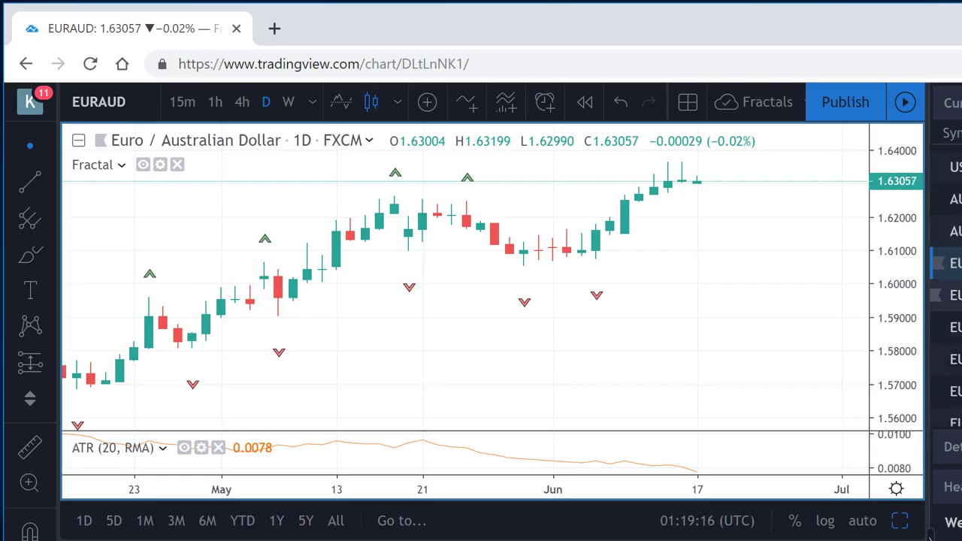
pyautogui.click(949, 410)
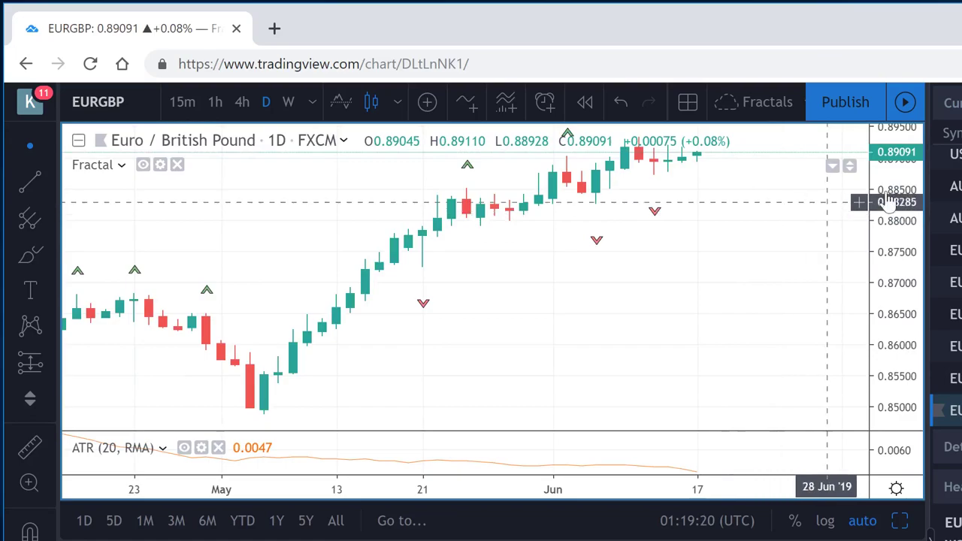
pyautogui.moveTo(902, 183); pyautogui.dragTo(903, 230)
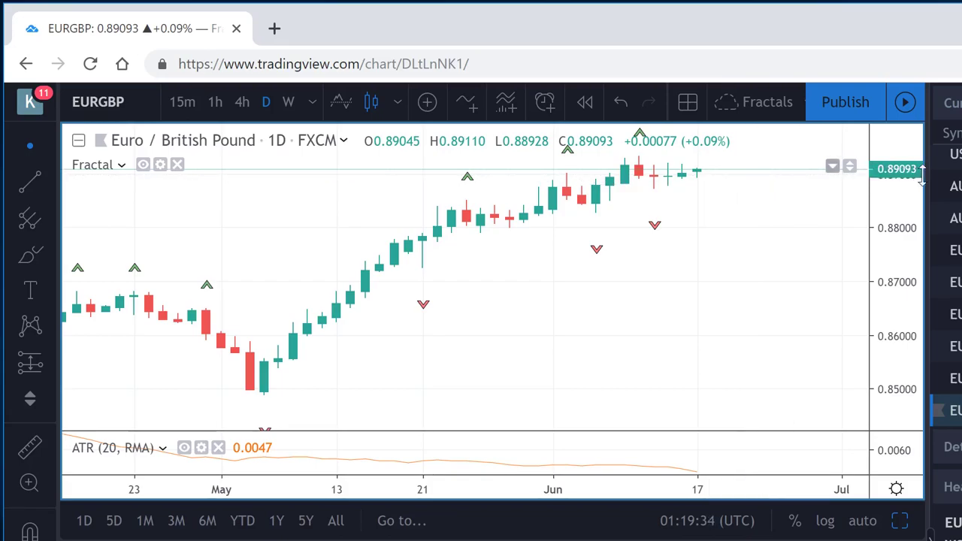
# Review the daily EURSEK chart, then switch to the Australian Dollar pair.
pyautogui.scroll(-3, 945, 301)
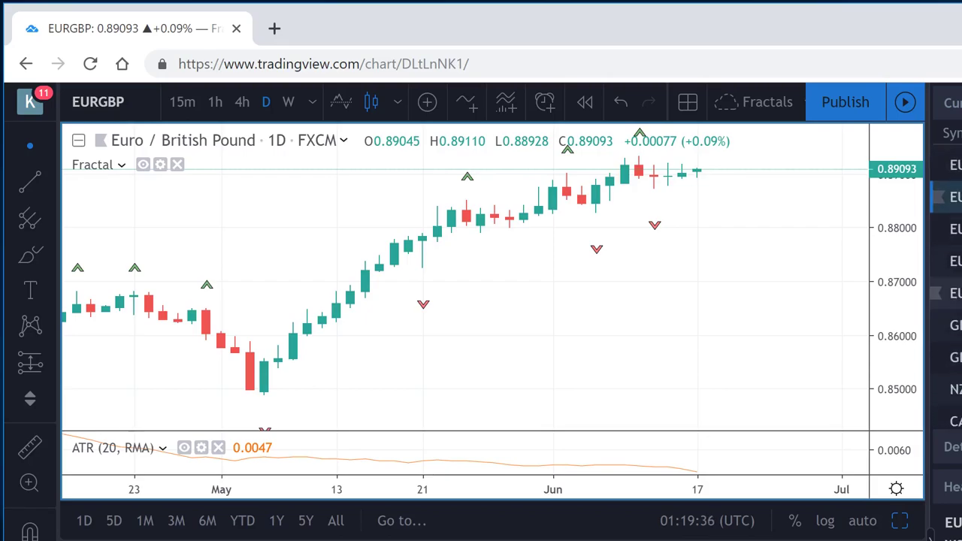
pyautogui.click(950, 260)
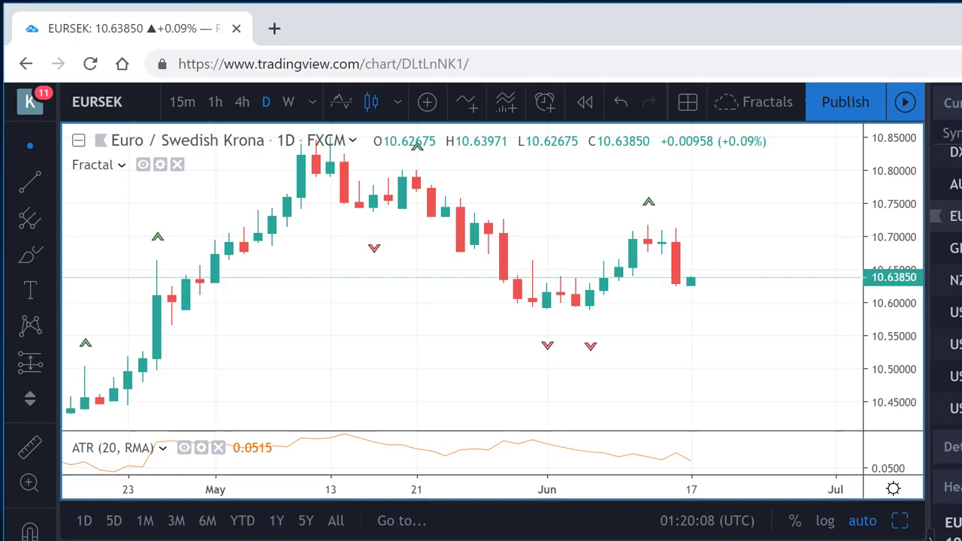
pyautogui.click(949, 185)
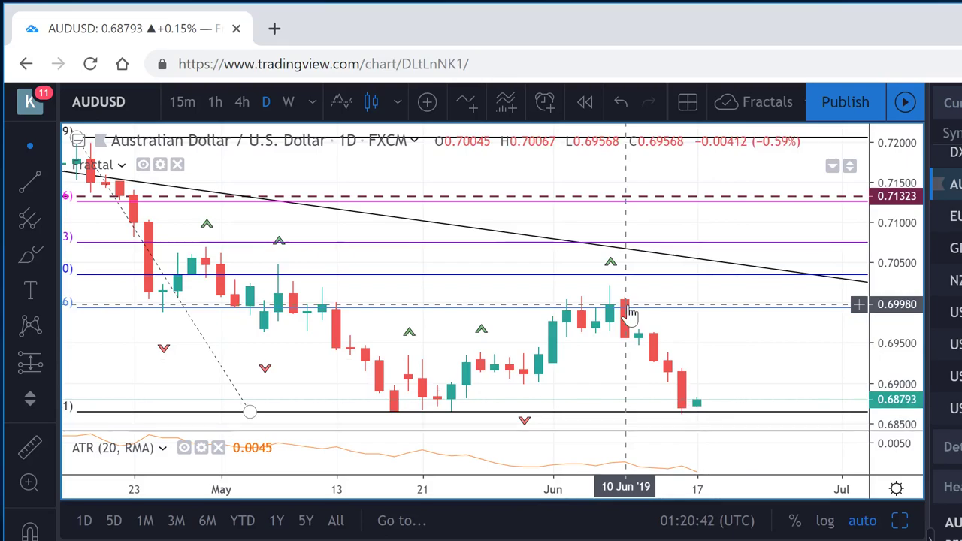
# Check AUDUSD on weekly candles, return it to daily, then load EURUSD.
pyautogui.click(289, 103)
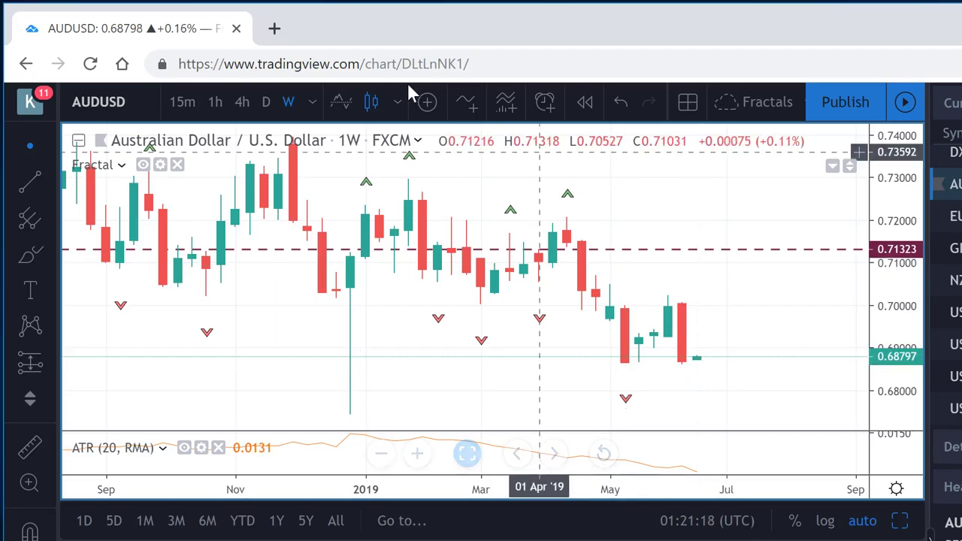
pyautogui.click(267, 105)
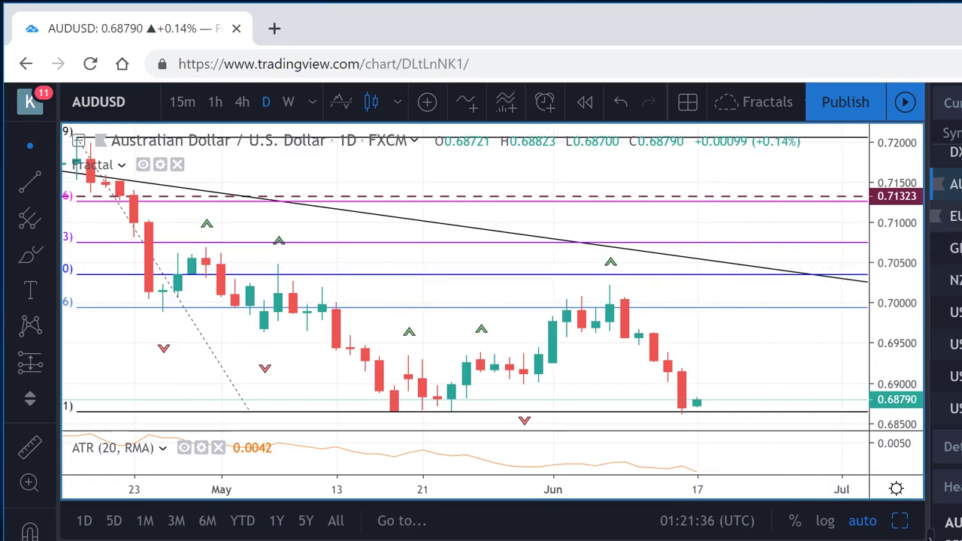
pyautogui.click(950, 216)
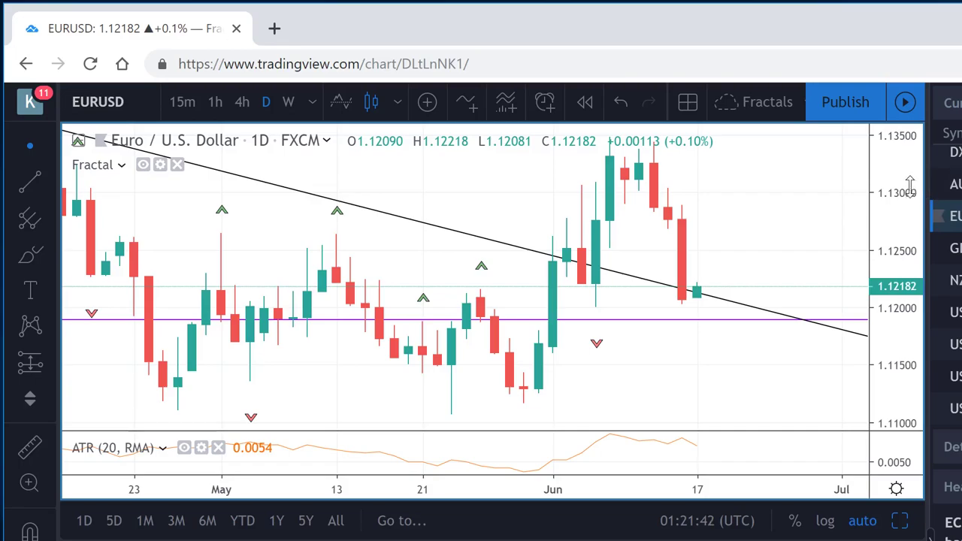
# Compress the EURUSD price axis to show more fractals, then switch to GBPUSD.
pyautogui.moveTo(906, 188); pyautogui.dragTo(897, 234)
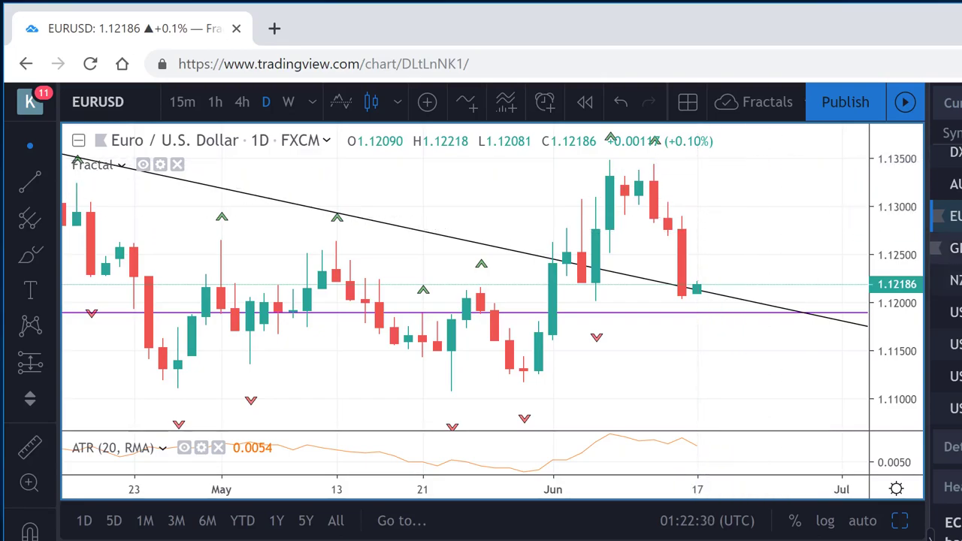
pyautogui.click(948, 248)
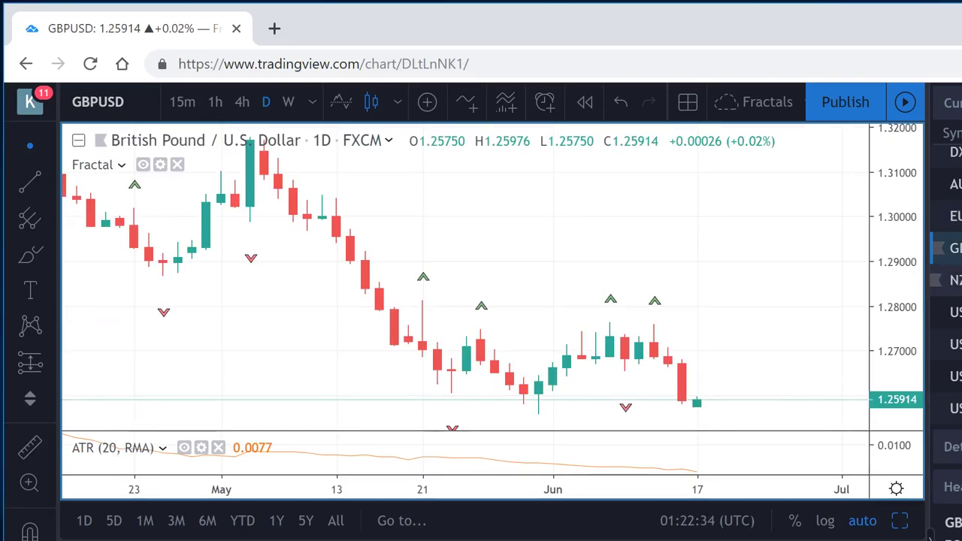
# View NZDUSD, USDCAD, USDCHF and USDJPY in turn, then scroll down and load USDMXN.
pyautogui.click(948, 280)
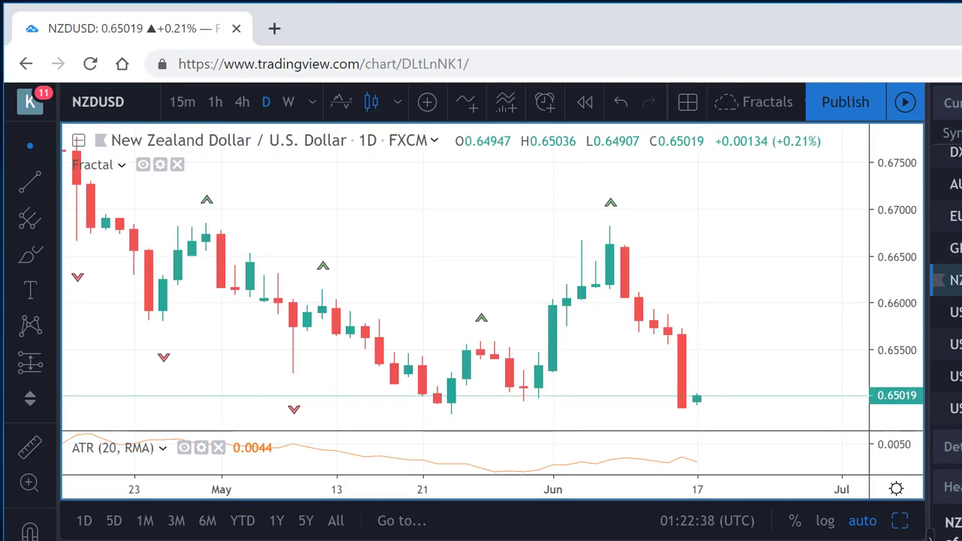
pyautogui.click(948, 311)
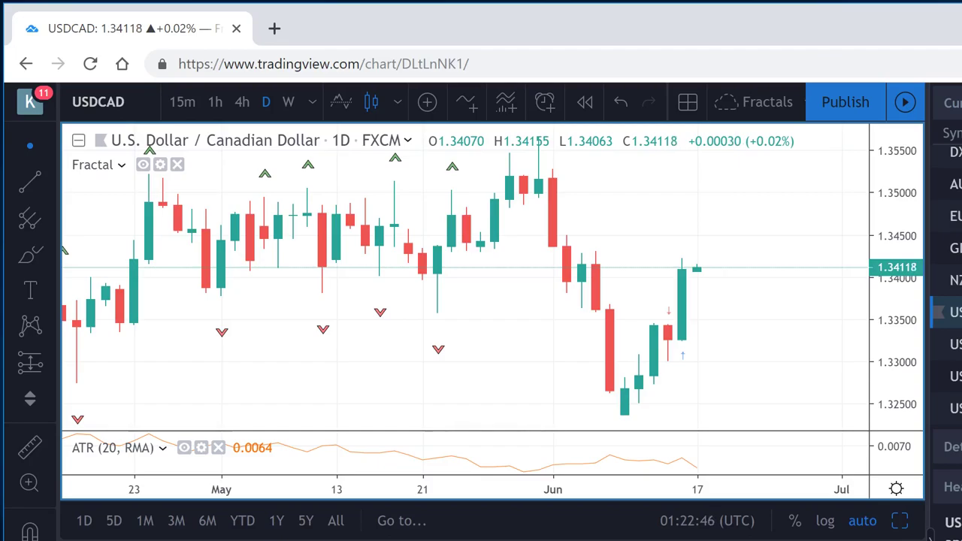
pyautogui.click(950, 343)
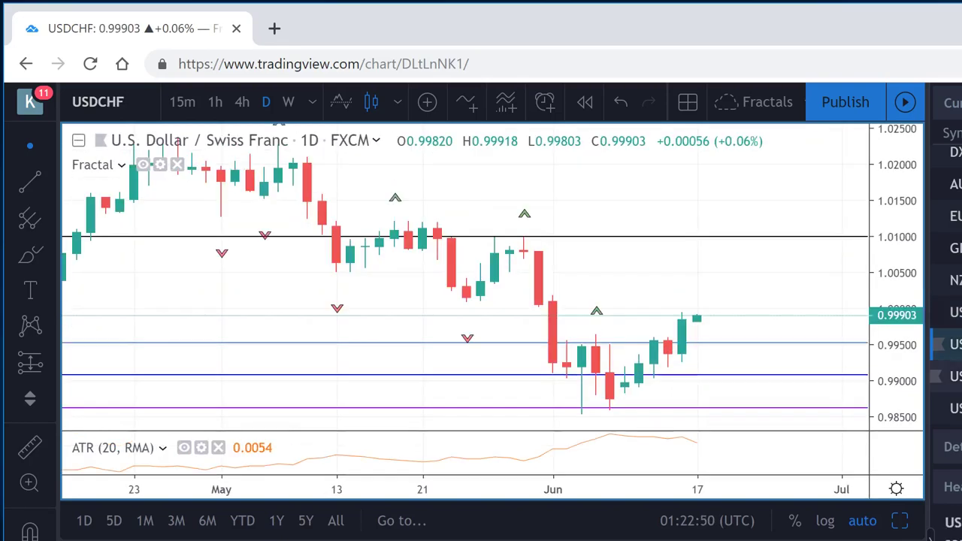
pyautogui.click(951, 375)
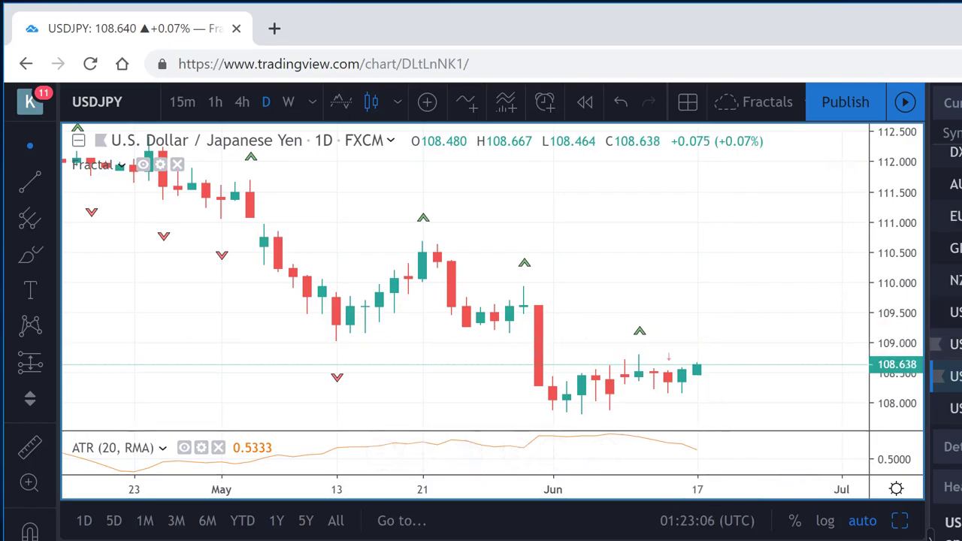
pyautogui.scroll(-2, 947, 315)
pyautogui.scroll(-3, 946, 301)
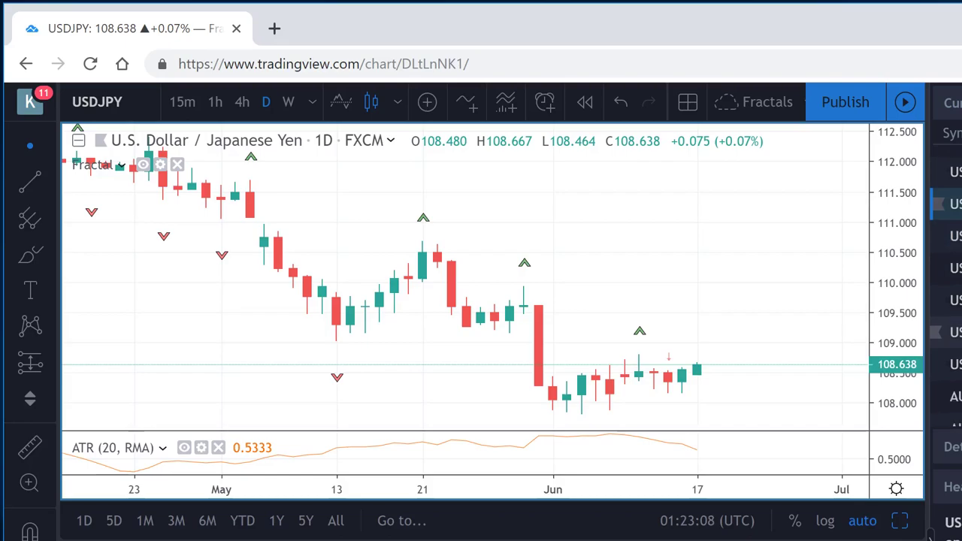
pyautogui.scroll(-3, 946, 301)
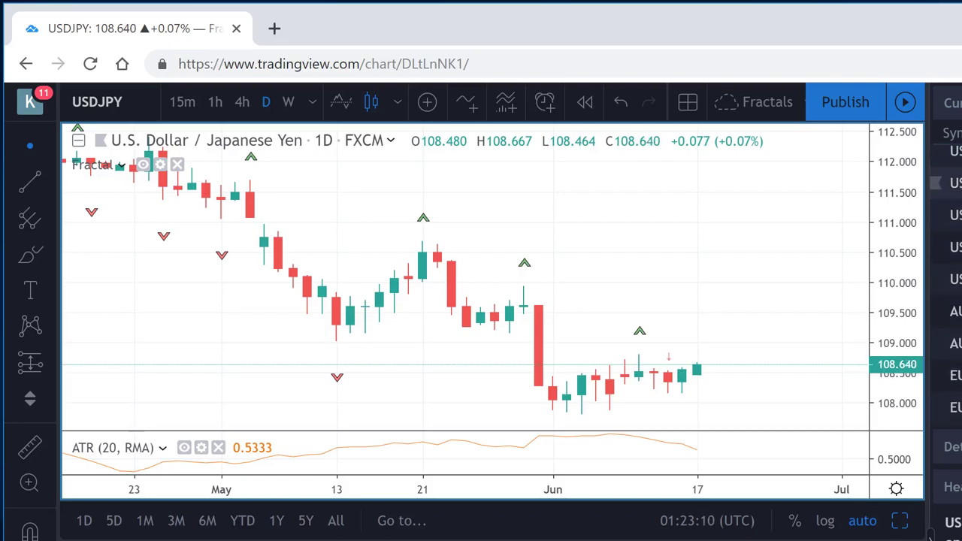
pyautogui.click(948, 183)
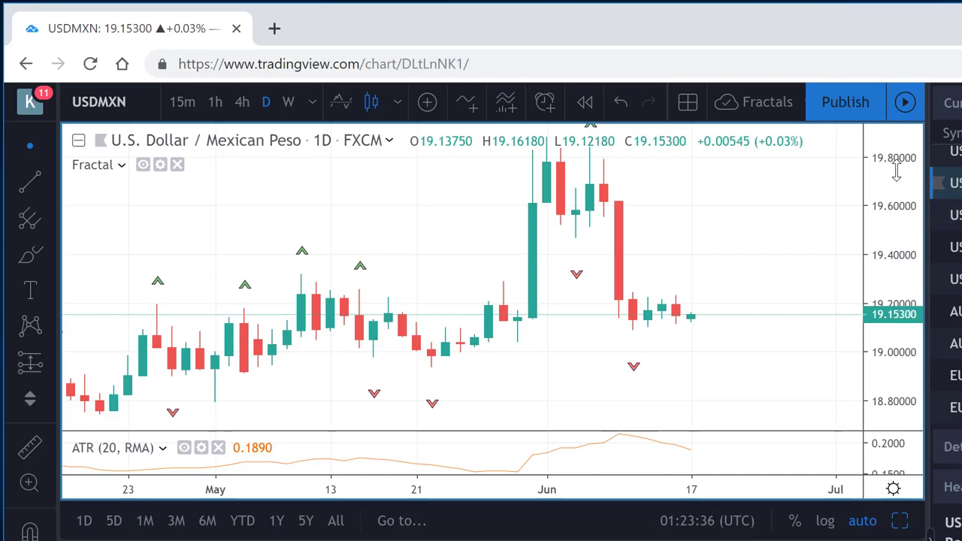
# Widen the USDMXN price range to 18.6–20.0, then review EURJPY and EURNOK.
pyautogui.moveTo(891, 167); pyautogui.dragTo(889, 210)
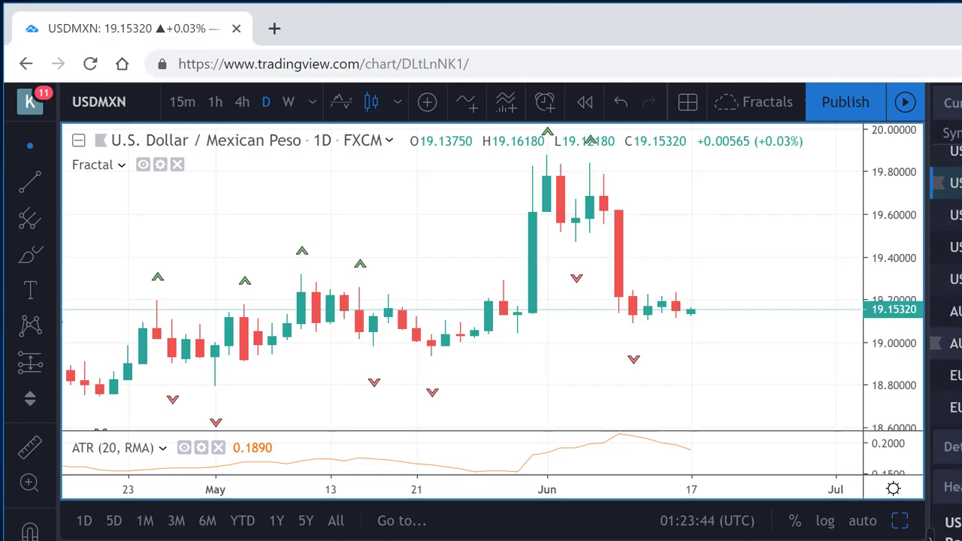
pyautogui.scroll(-4, 946, 285)
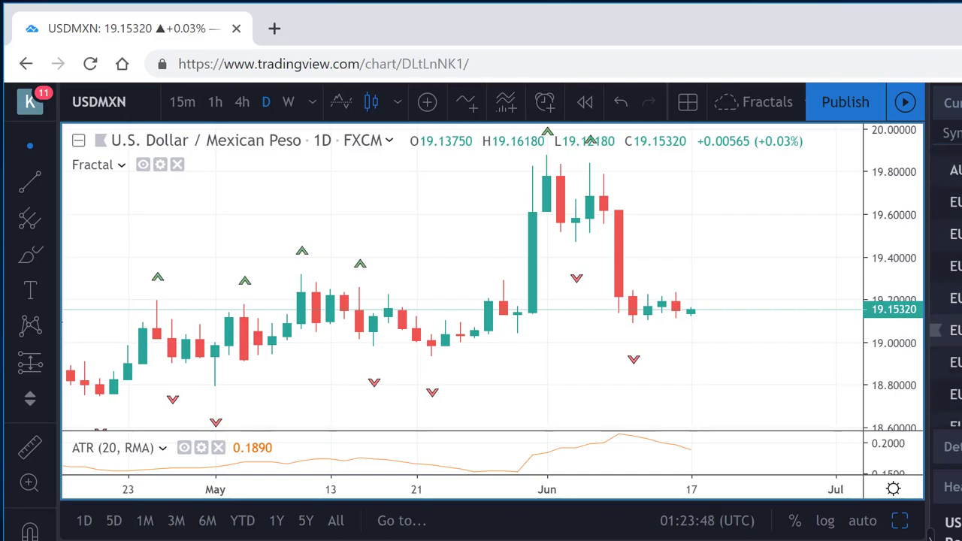
pyautogui.click(948, 330)
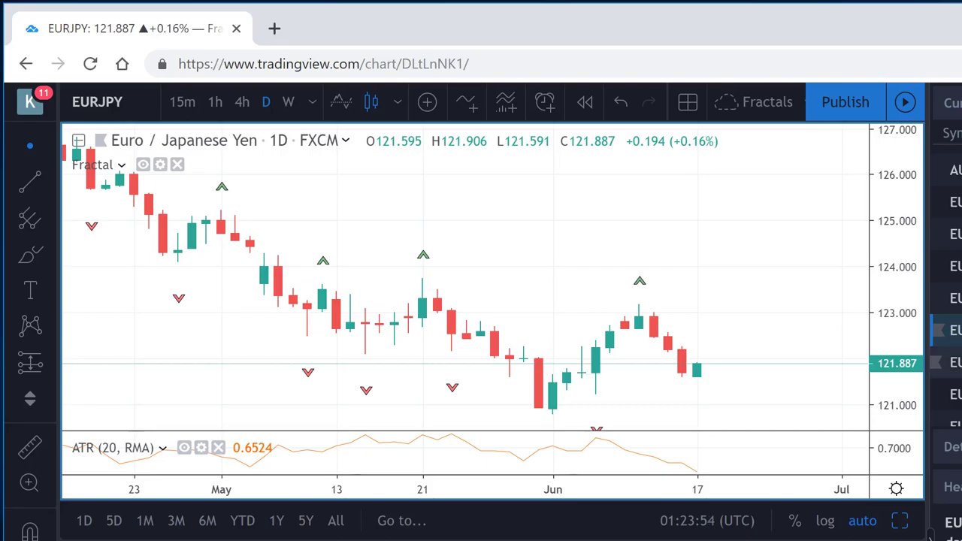
pyautogui.click(949, 394)
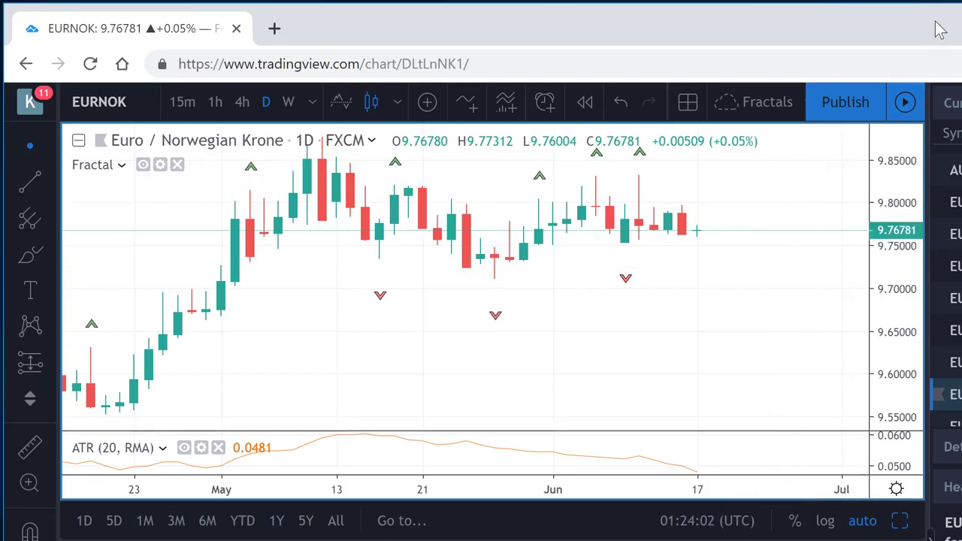
# Scroll to the Macro section and load the daily S&P 500 Index (SPX) chart.
pyautogui.scroll(-3, 946, 316)
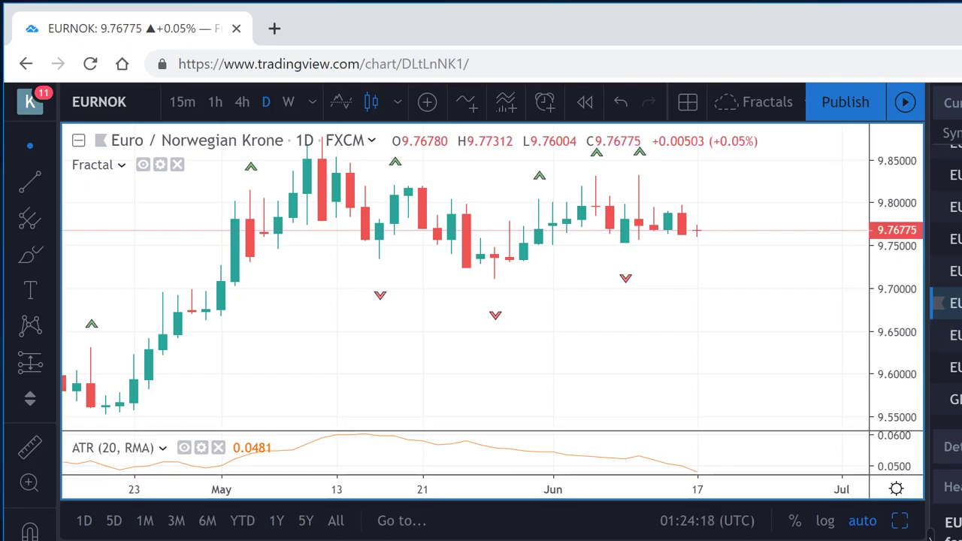
pyautogui.scroll(-10, 947, 285)
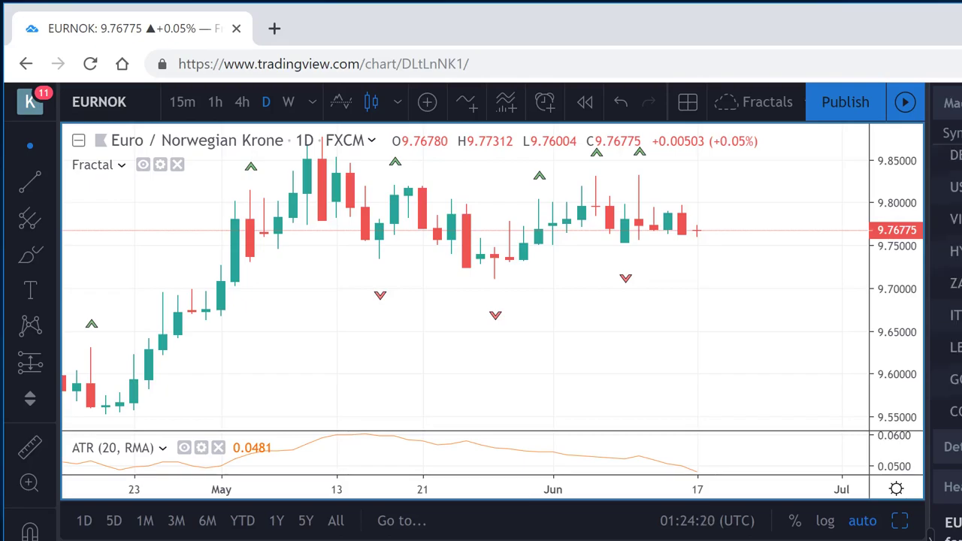
pyautogui.scroll(3, 948, 285)
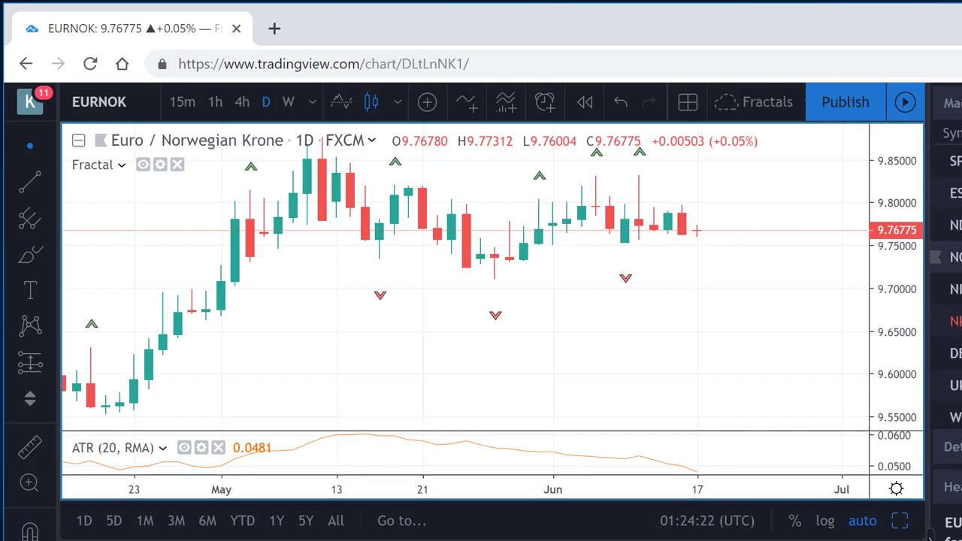
pyautogui.click(956, 161)
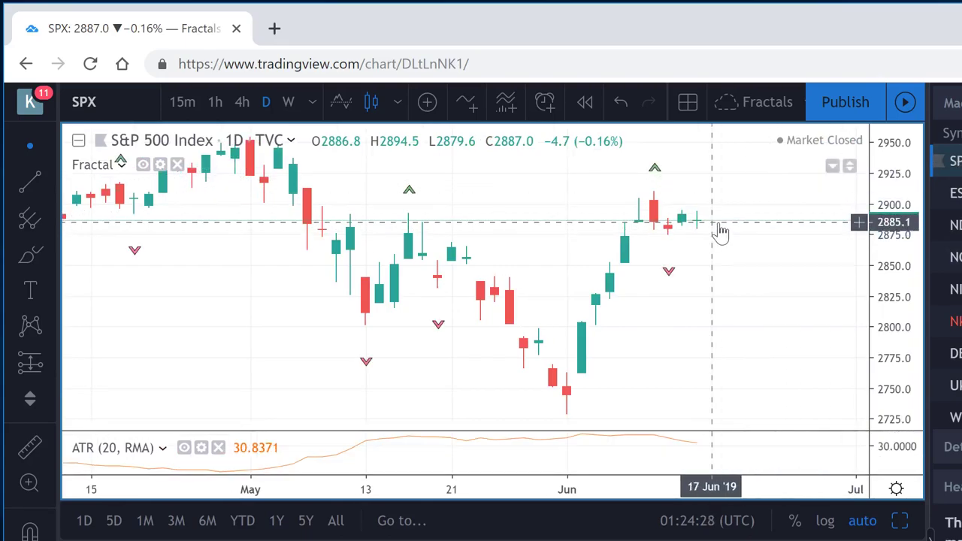
# Switch SPX to weekly, then view S&P 500 E-mini, NASDAQ 100 and NASDAQ 100 E-mini.
pyautogui.click(286, 105)
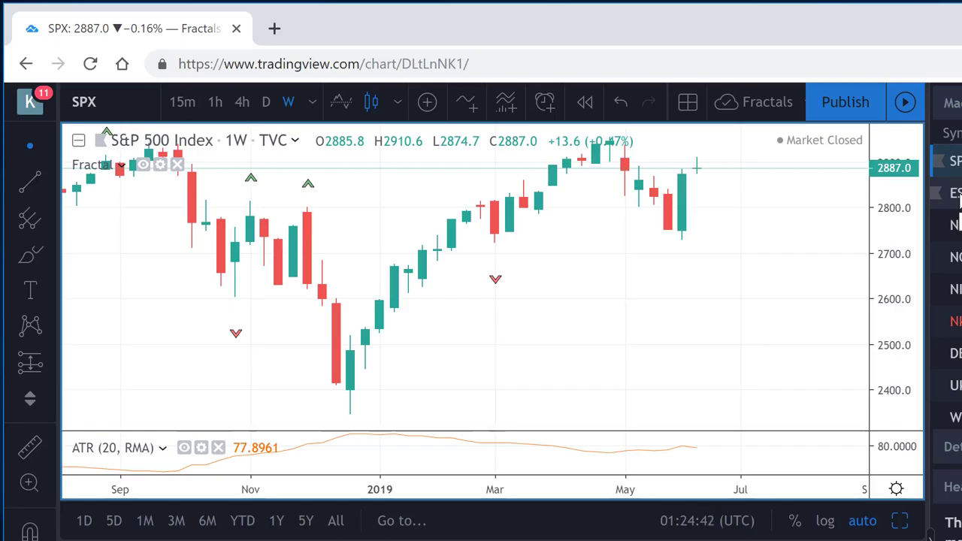
pyautogui.click(958, 194)
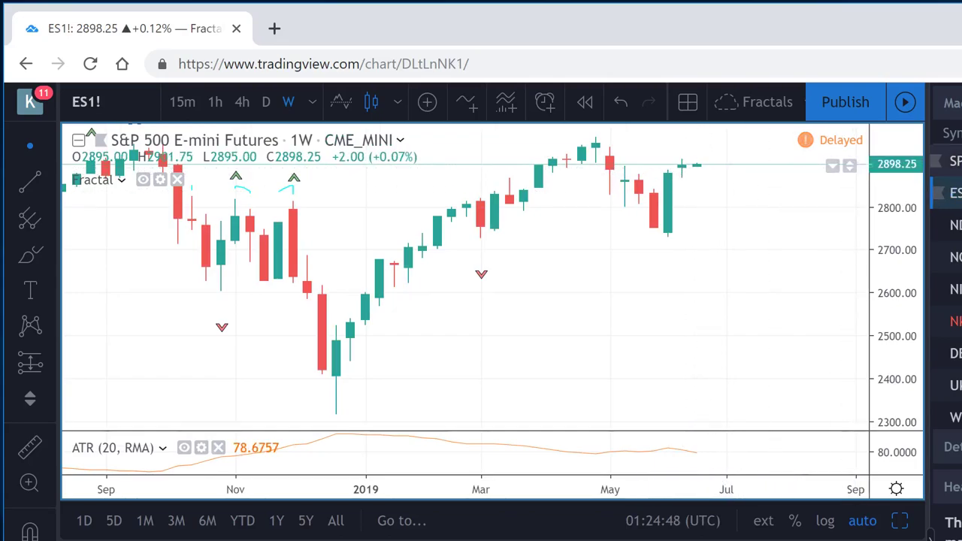
pyautogui.click(954, 224)
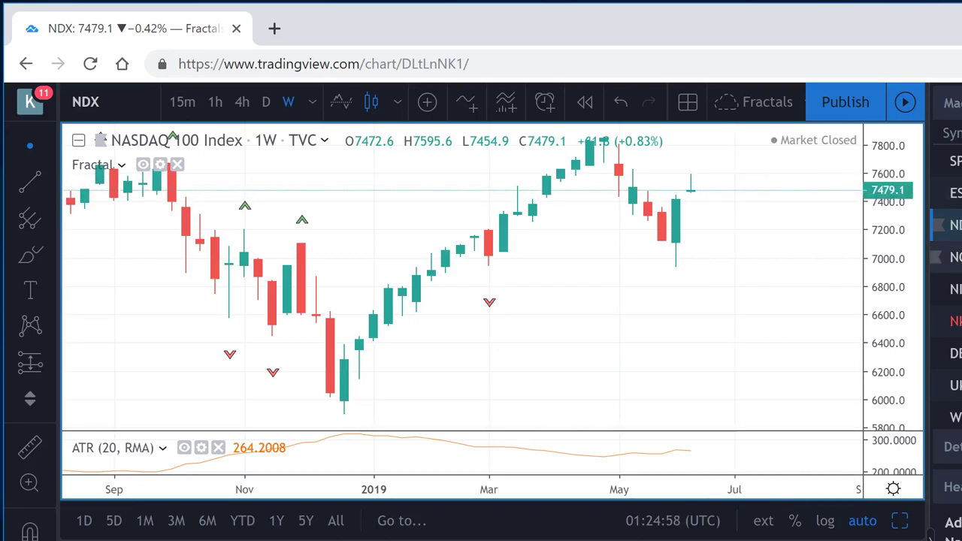
pyautogui.click(948, 257)
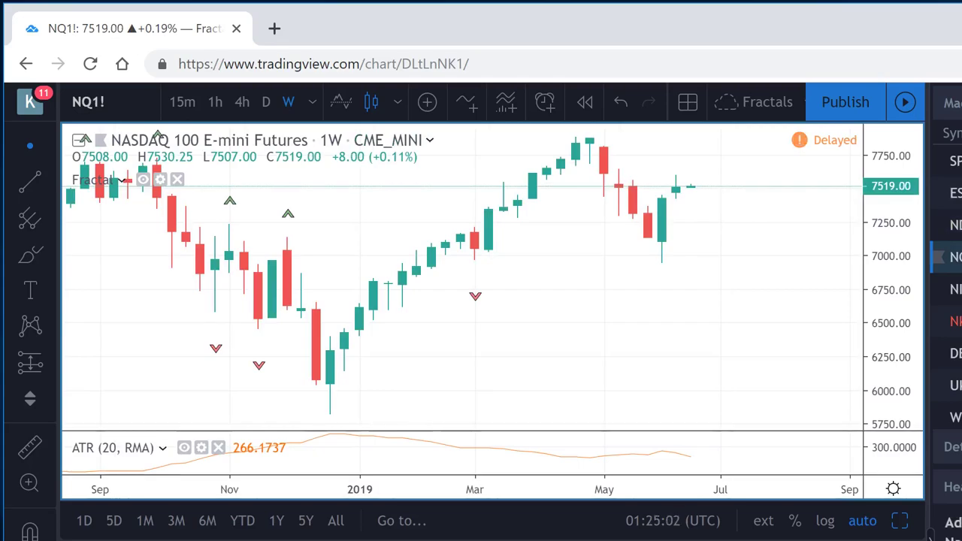
# View the Nikkei 225, DAX and UK 100 charts, ending on West Texas Oil.
pyautogui.click(948, 289)
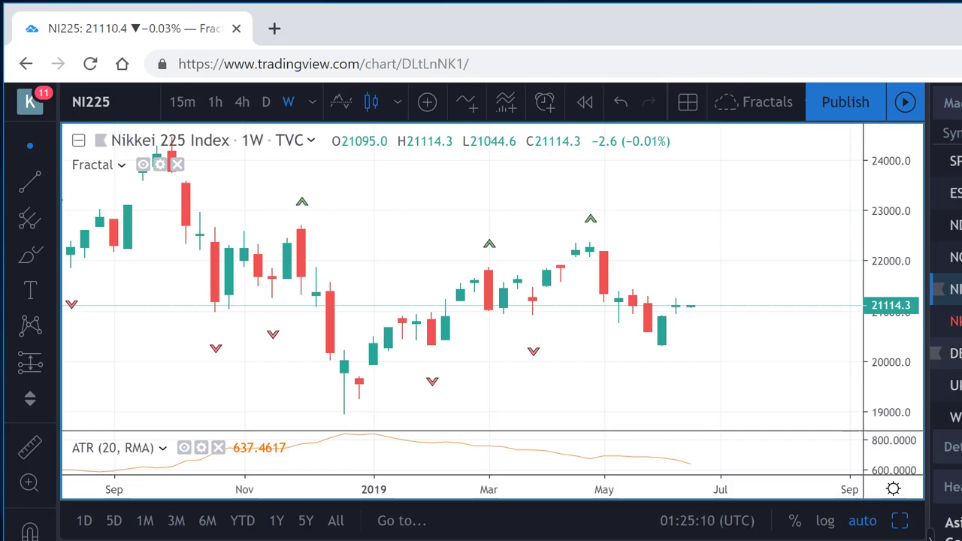
pyautogui.click(949, 353)
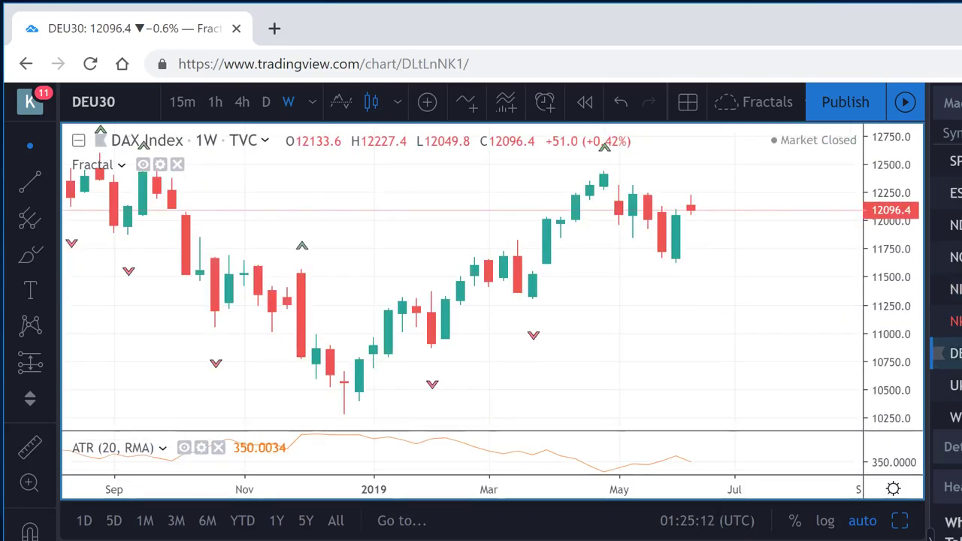
pyautogui.click(948, 385)
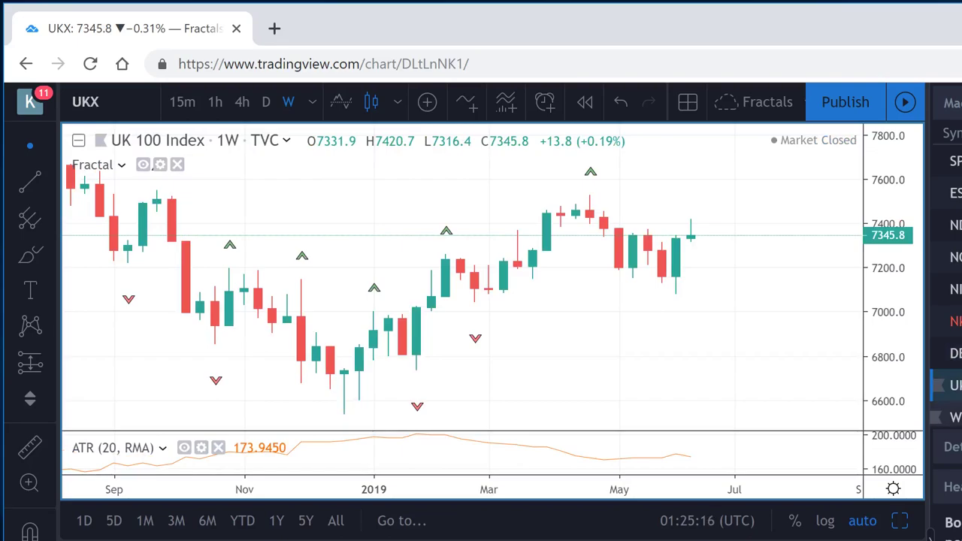
pyautogui.click(948, 417)
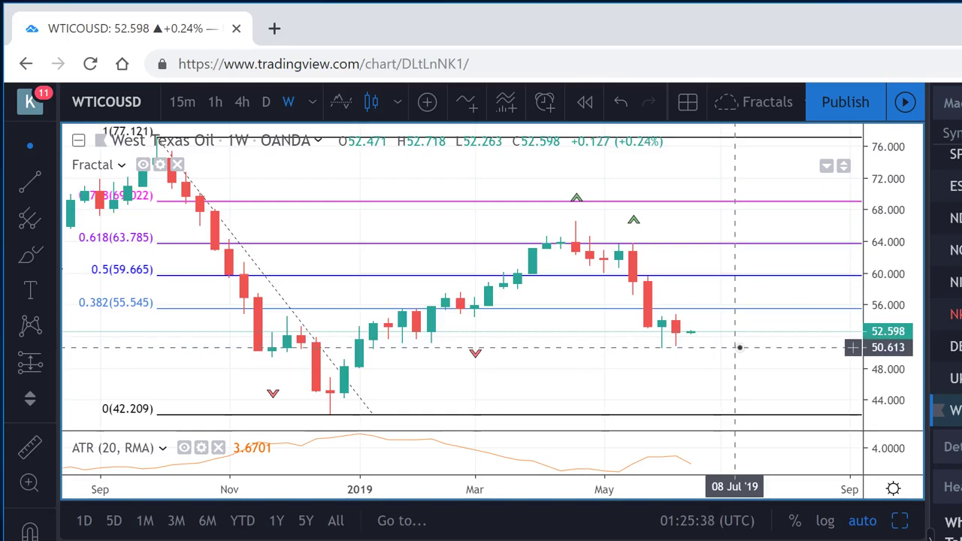
# Scroll down the watchlist and switch to the weekly Brent Crude Oil (BCOUSD) chart.
pyautogui.moveTo(467, 452)
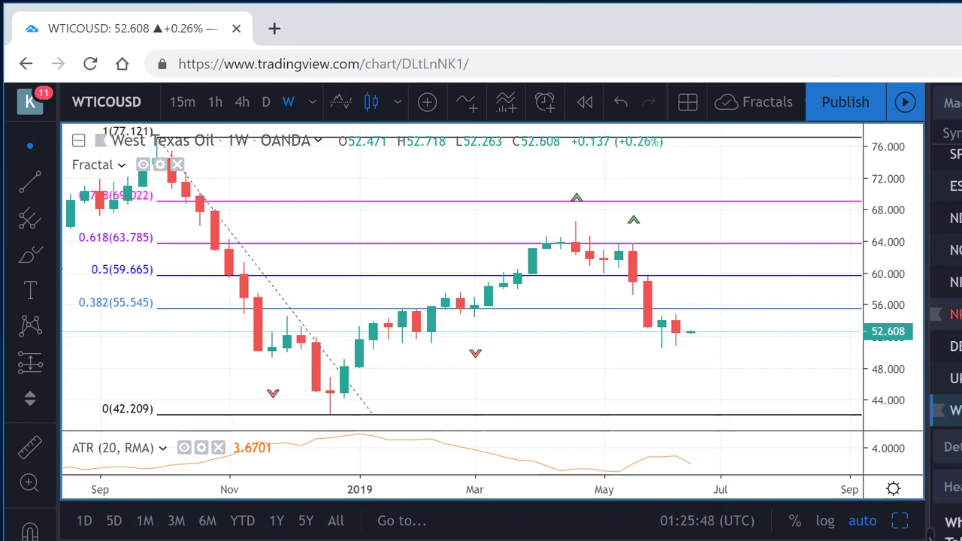
pyautogui.scroll(-3, 943, 312)
pyautogui.scroll(-1, 945, 312)
pyautogui.click(951, 304)
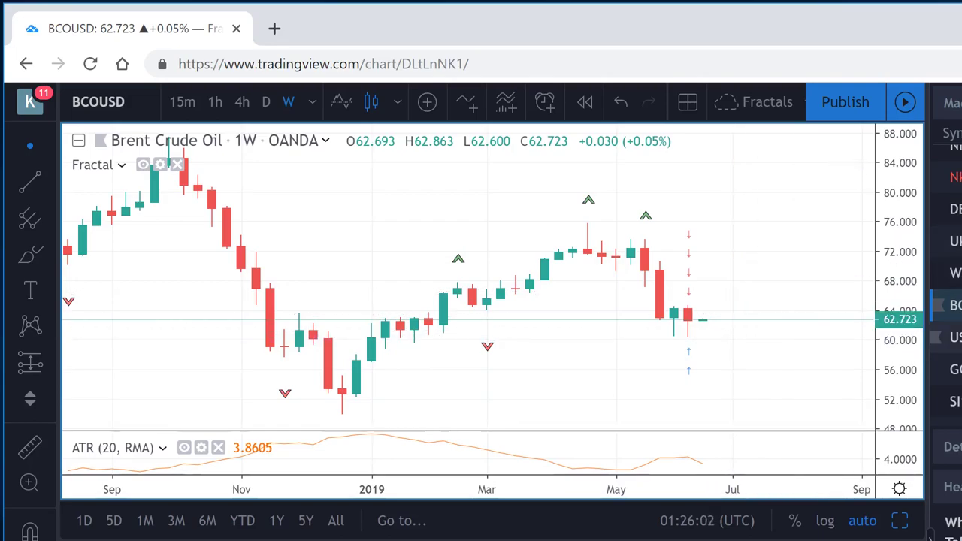
# Switch to the weekly US10Y chart from the watchlist.
pyautogui.click(951, 337)
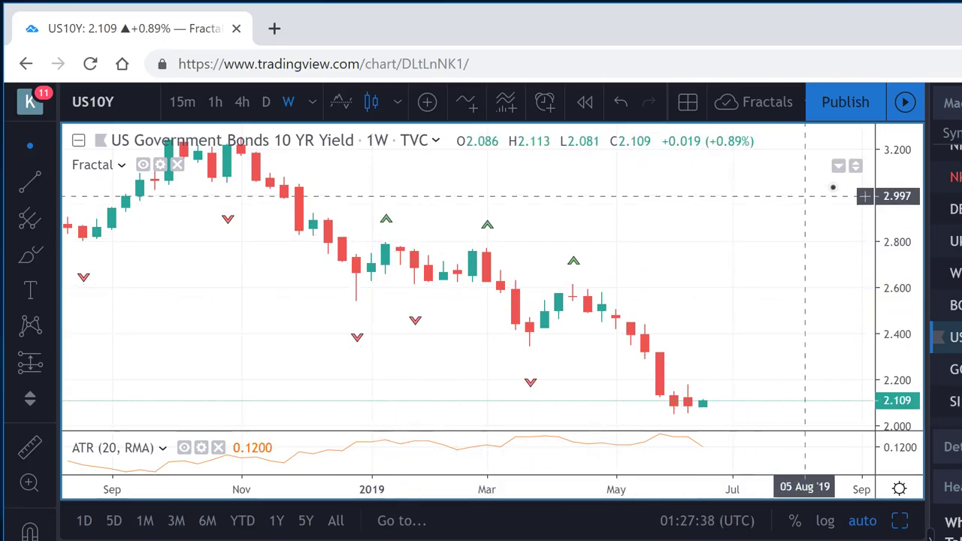
# Compress the US10Y price axis so the scale reaches 3.4, then browse the watchlist.
pyautogui.moveTo(889, 194); pyautogui.dragTo(887, 255)
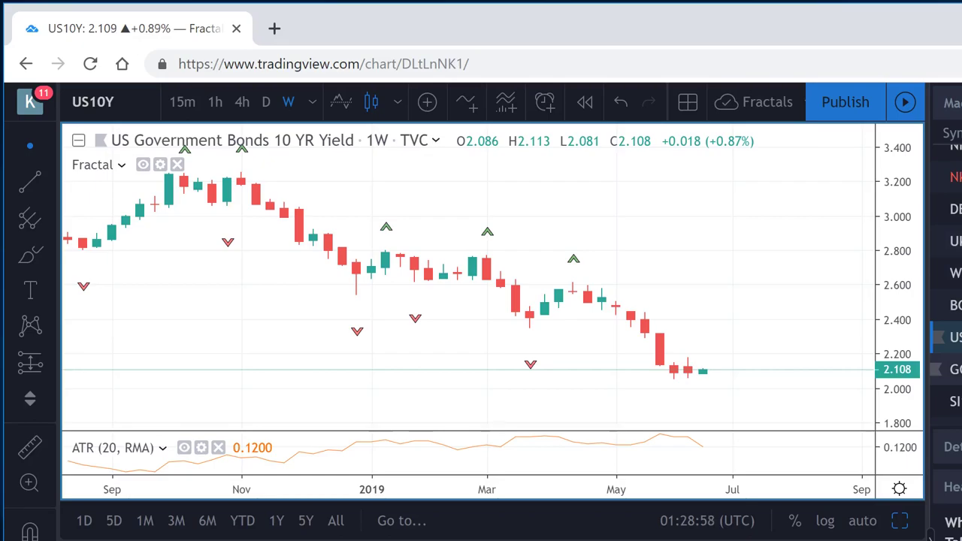
pyautogui.scroll(-2, 945, 323)
pyautogui.scroll(-3, 945, 301)
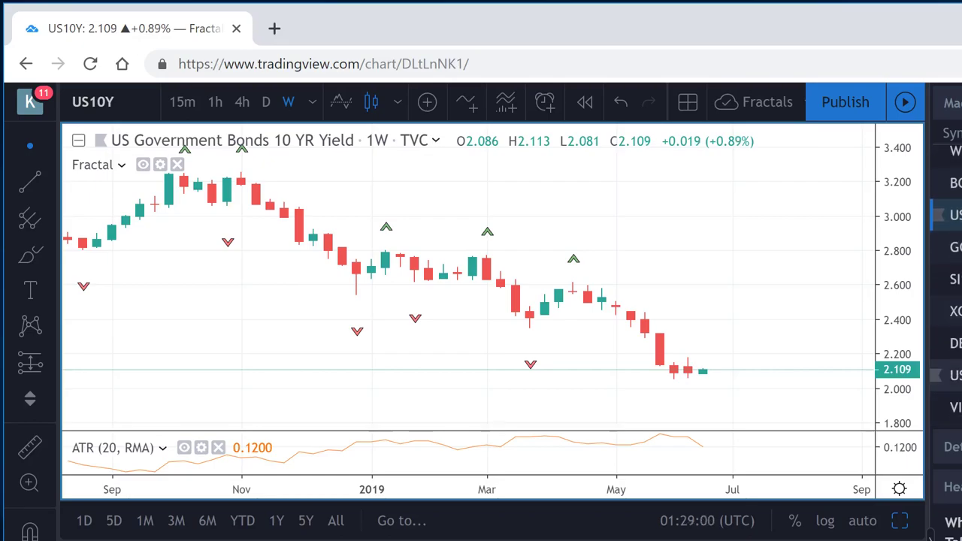
pyautogui.scroll(-3, 946, 301)
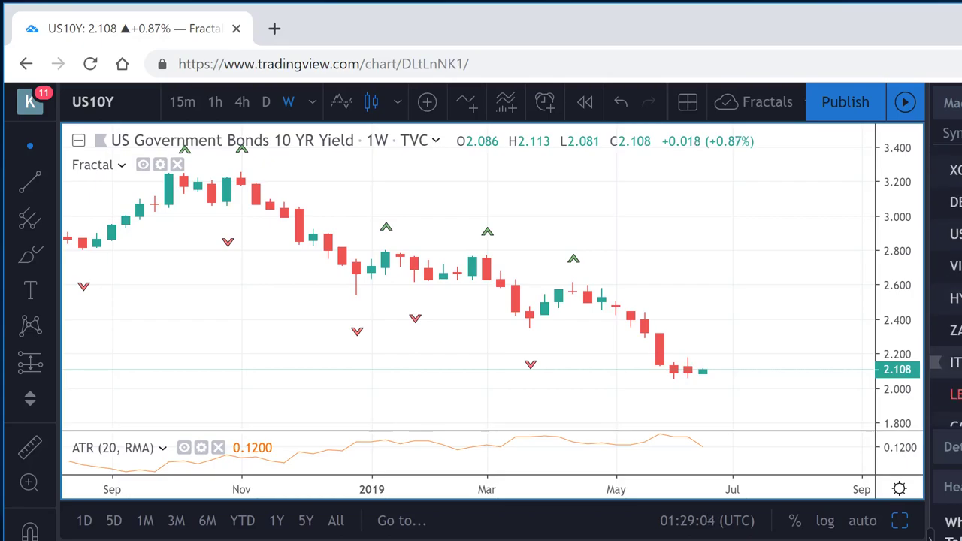
pyautogui.scroll(4, 945, 300)
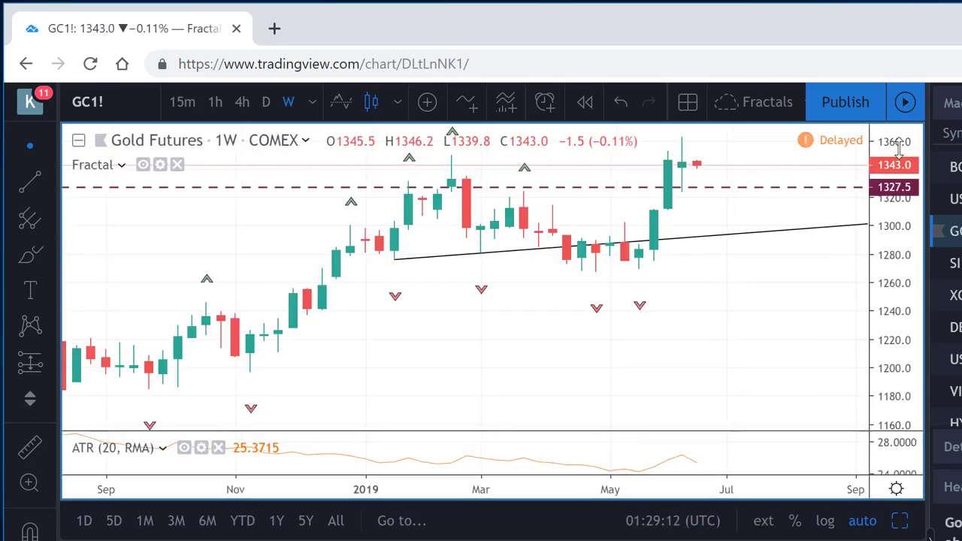
# Squeeze gold to reveal 1378.5, set daily candles, then open Silver Futures (SI1!).
pyautogui.moveTo(899, 148); pyautogui.dragTo(887, 196)
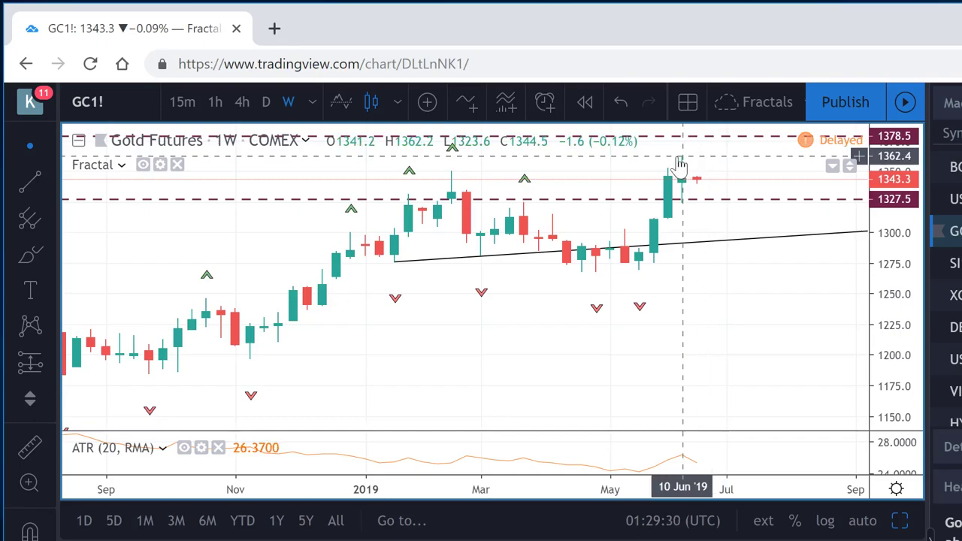
pyautogui.click(268, 102)
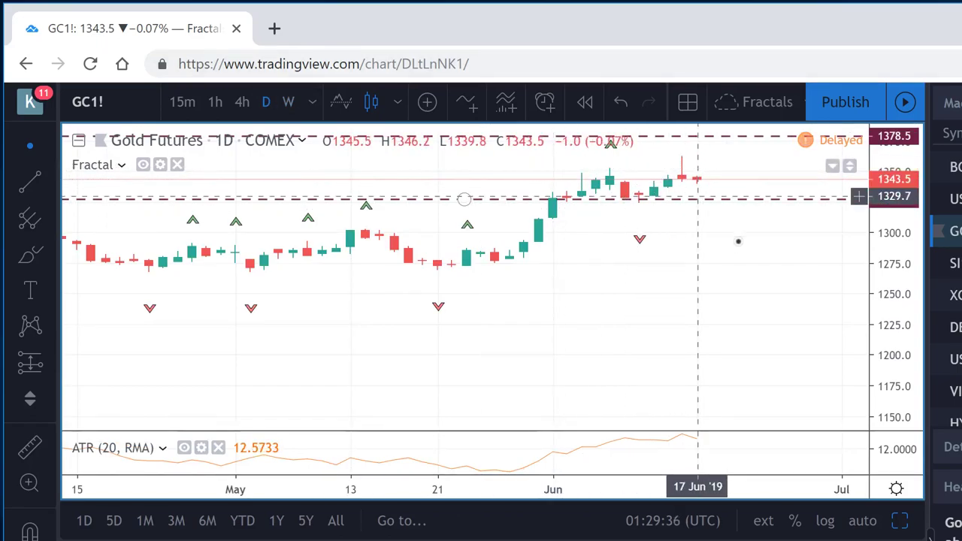
pyautogui.click(955, 263)
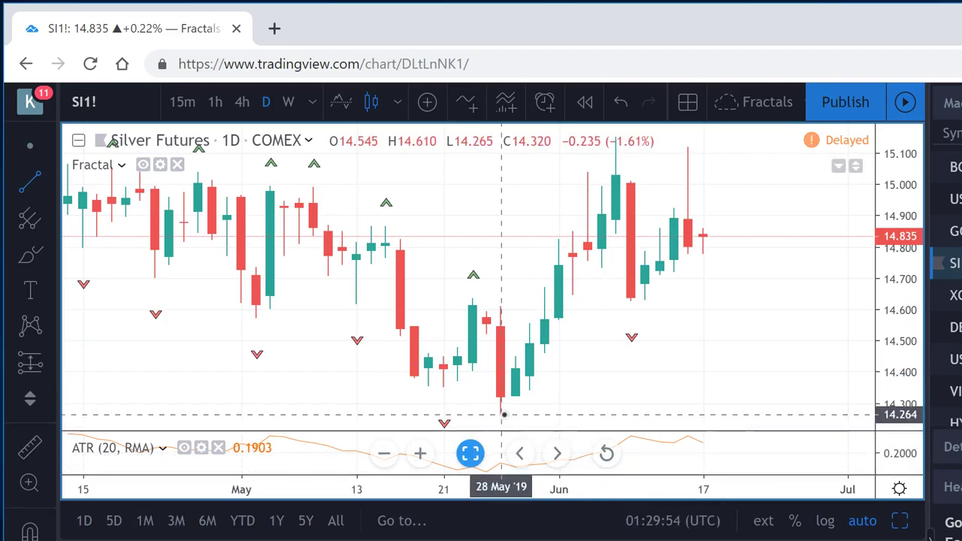
# Draw an Alt+T trendline from the 28 May low to 13 Jun, then switch to GC1!
pyautogui.hotkey('alt', 't')
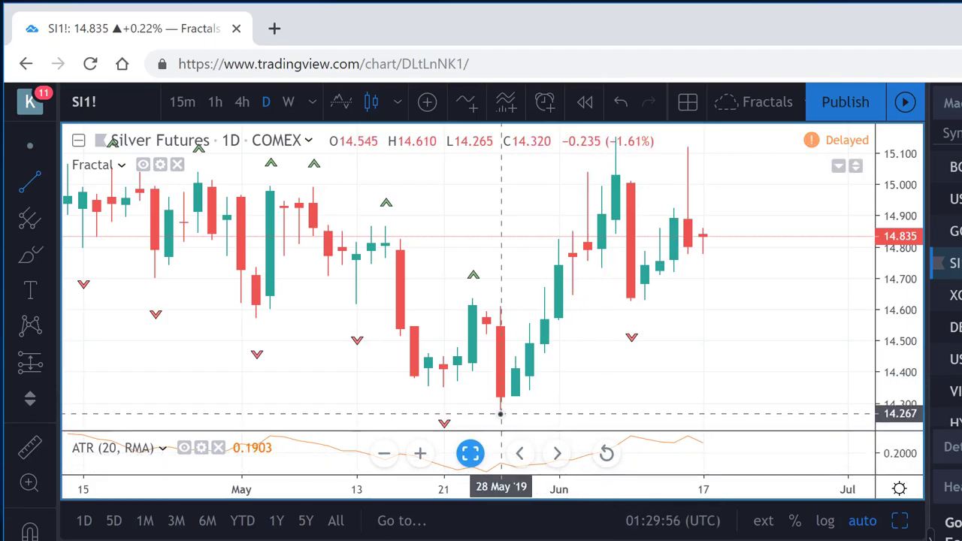
pyautogui.click(500, 413)
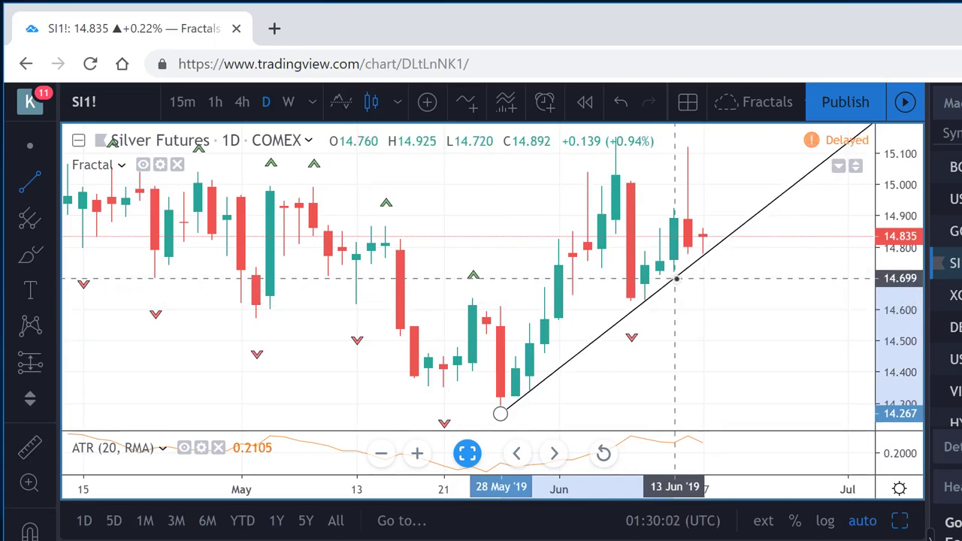
pyautogui.click(675, 278)
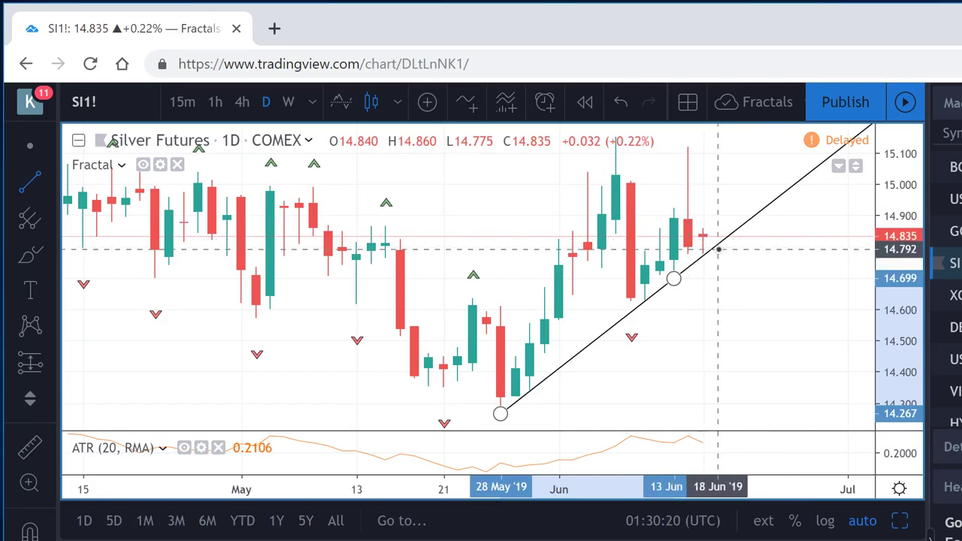
pyautogui.click(955, 238)
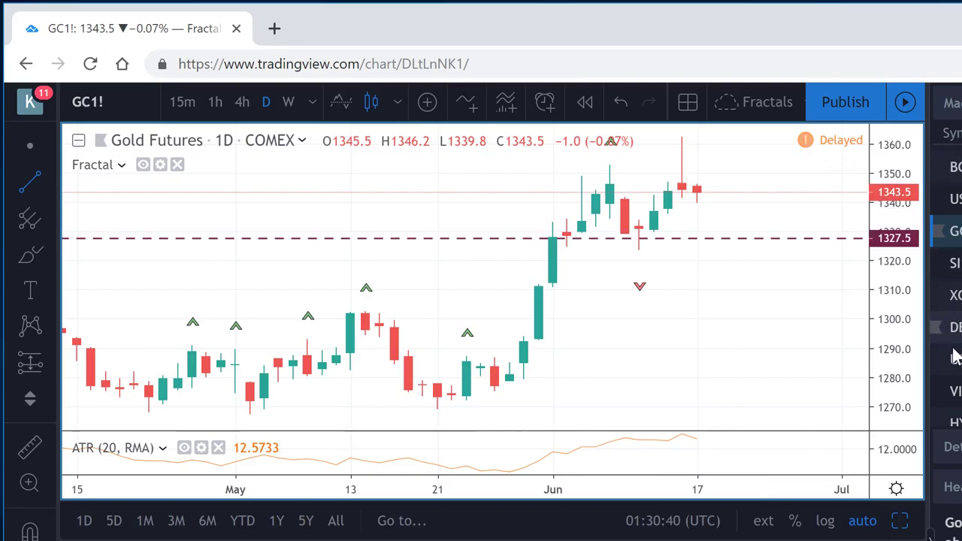
# Switch to the daily VIX chart (ATR 1.7348) and scroll through the watchlist.
pyautogui.click(950, 391)
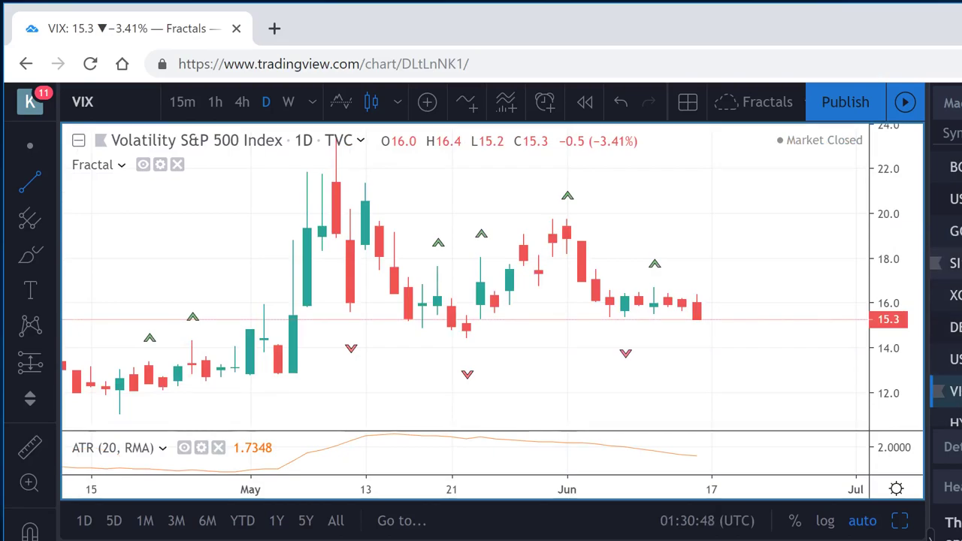
pyautogui.scroll(-3, 947, 316)
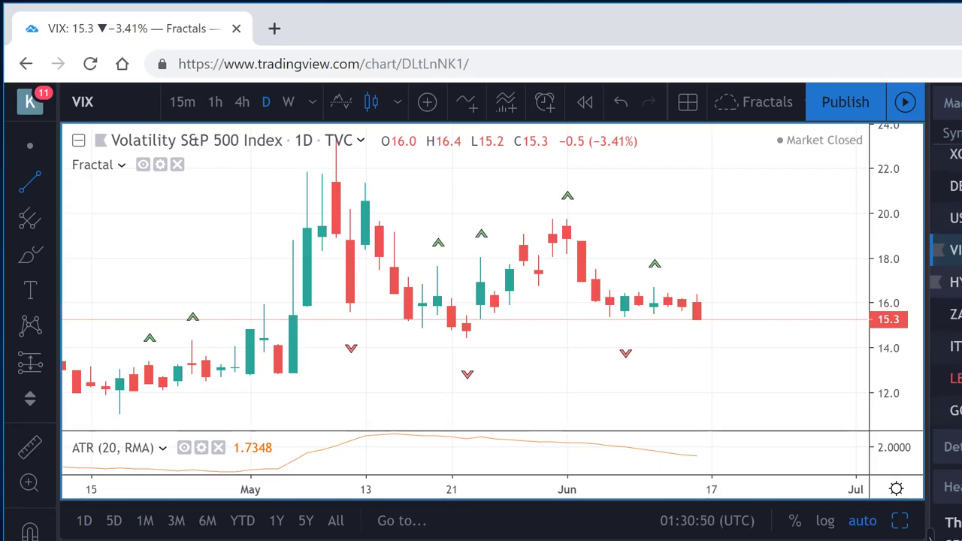
pyautogui.scroll(-5, 947, 301)
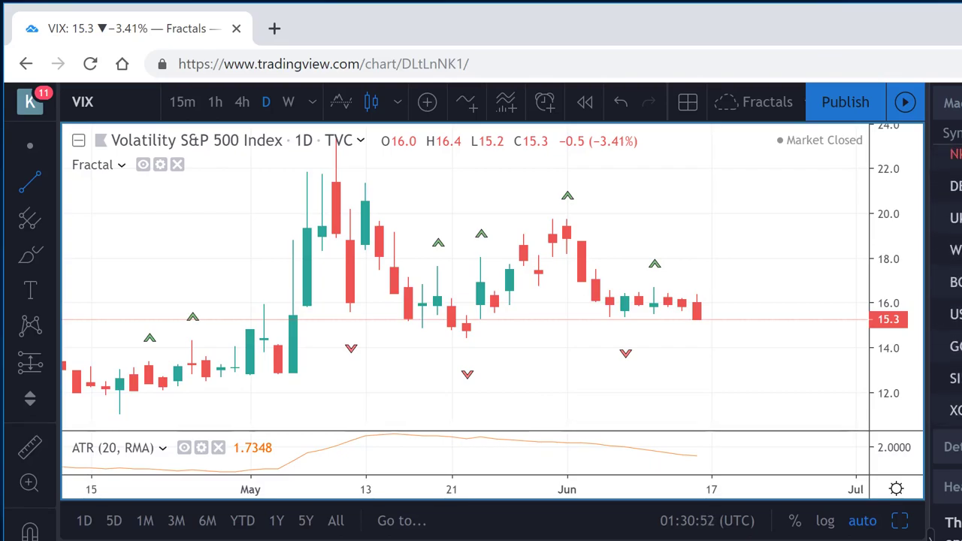
pyautogui.scroll(4, 947, 286)
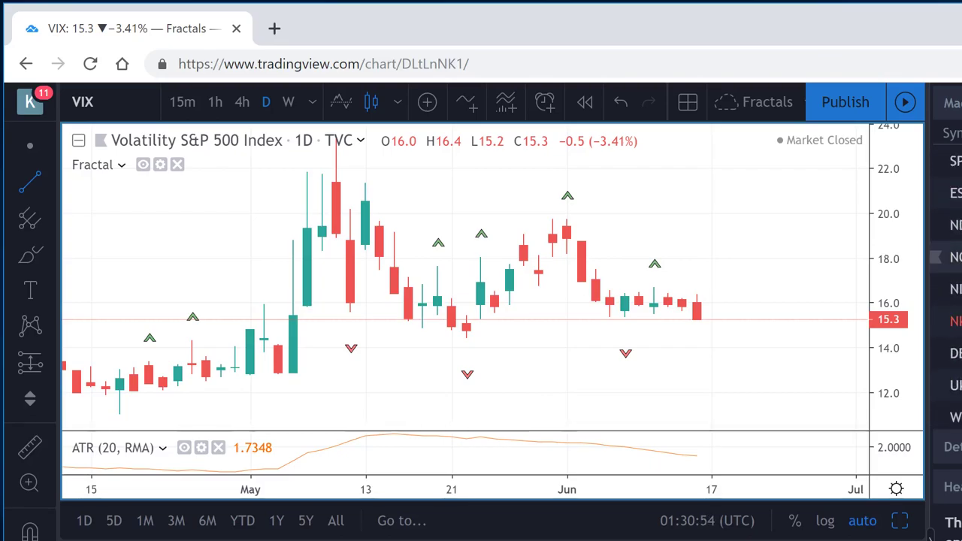